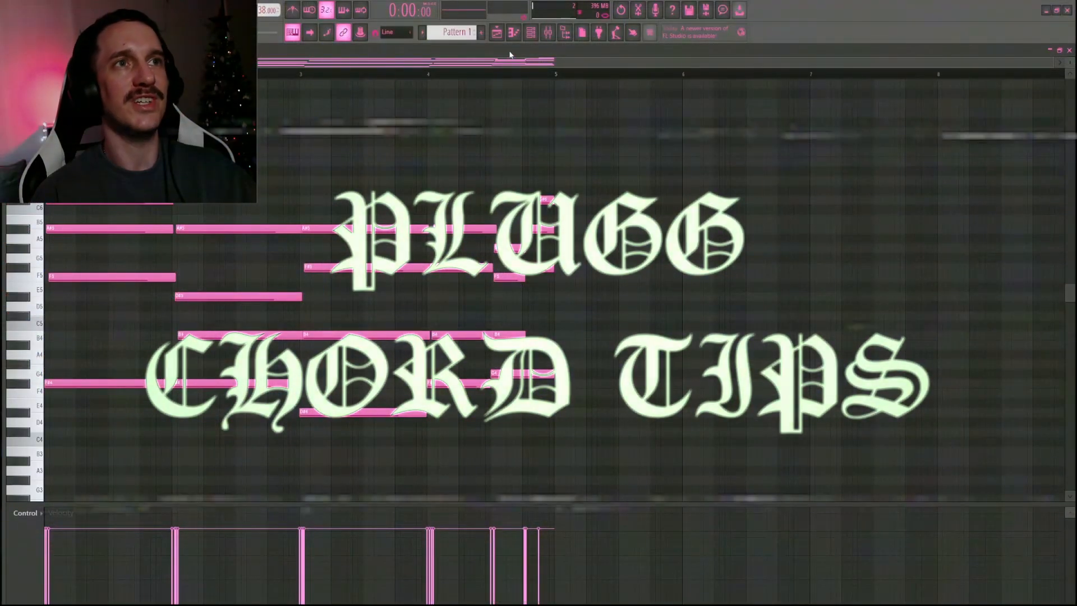
Open the EP remix #2 channel's notes and stamp an F#4, A#4, C#5, F5 chord across bar 1
key("F6")
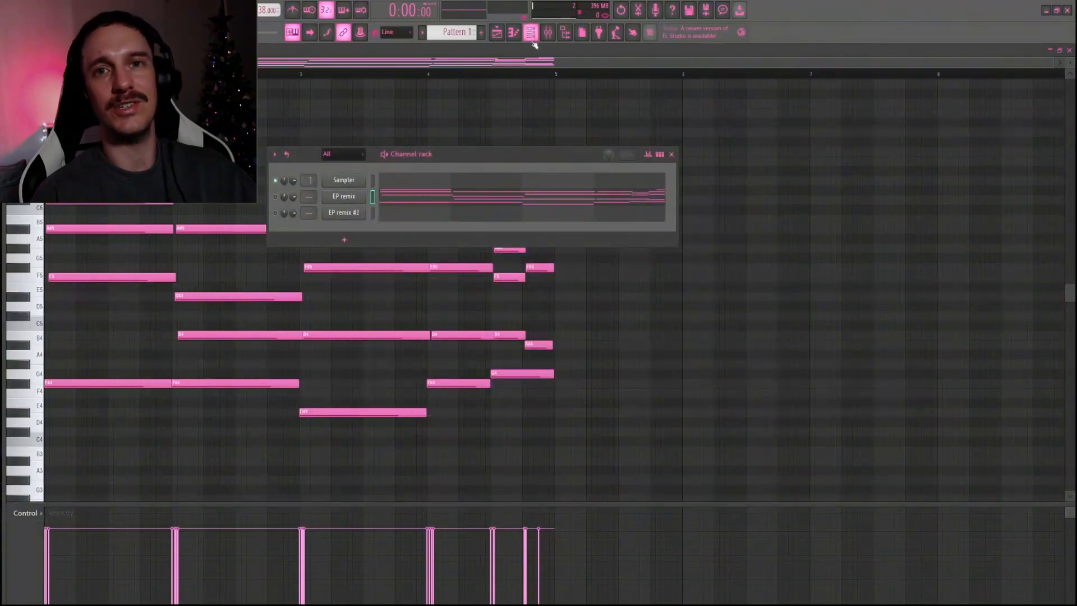
left_click(393, 213)
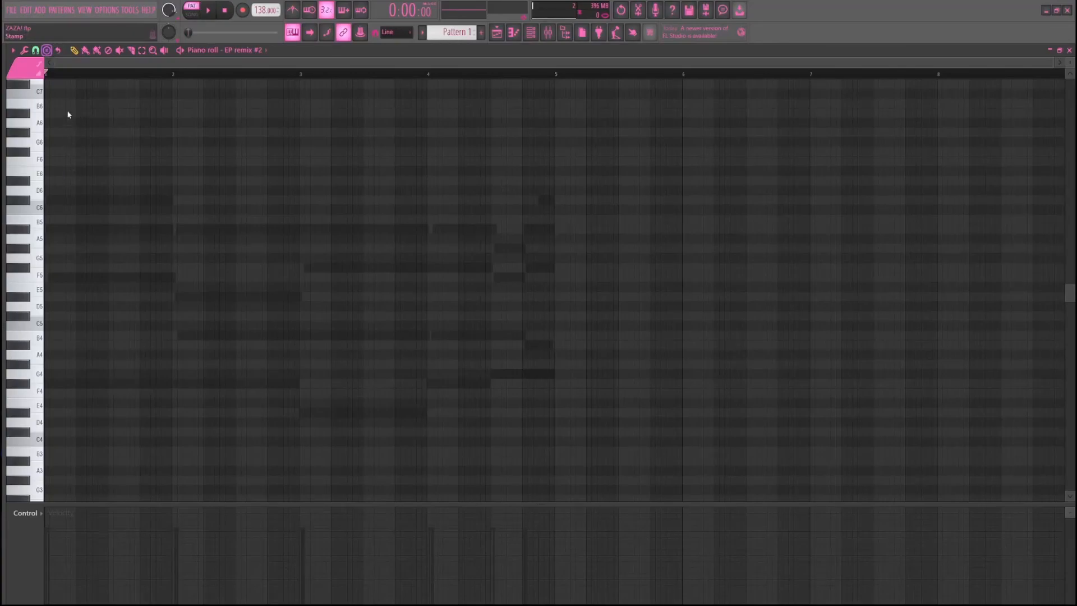
left_click(50, 383)
Fill bars 2 and 3 with copies of the bar 1 chord transposed down to start on B3
mouse_move(106, 277)
left_mouse_down("shift")
mouse_move(295, 293)
mouse_move(234, 287)
left_mouse_up("shift")
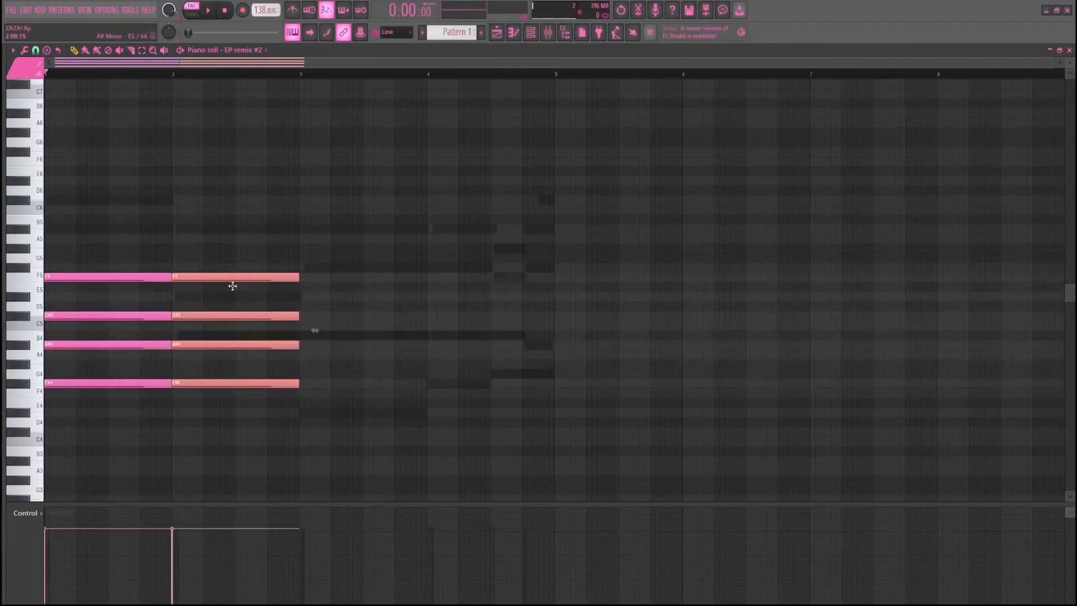
left_click_drag(315, 330, 314, 398)
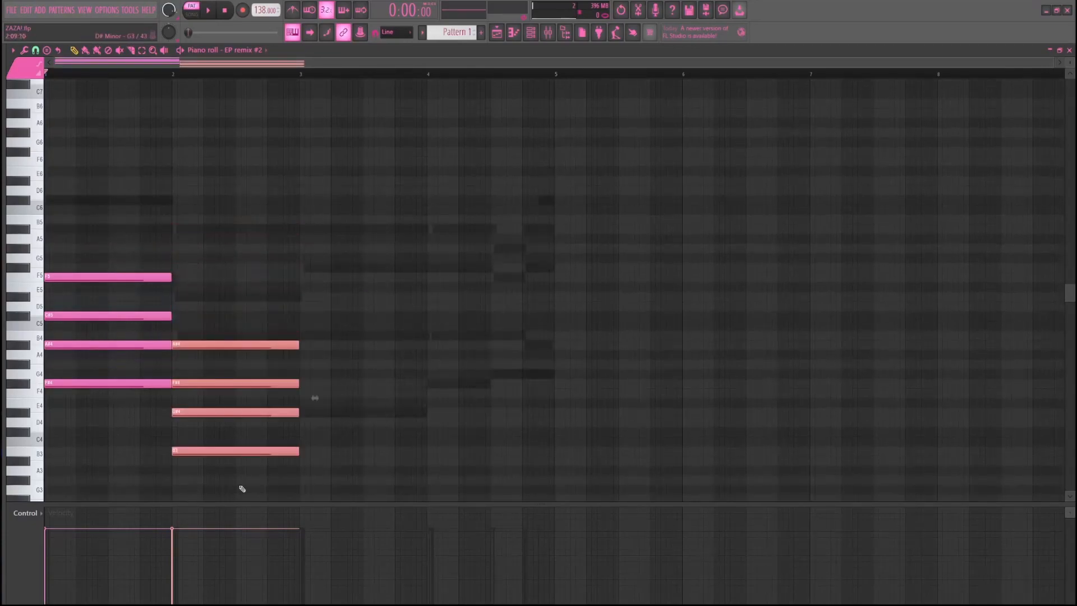
key("ctrl+b")
key("ctrl+d")
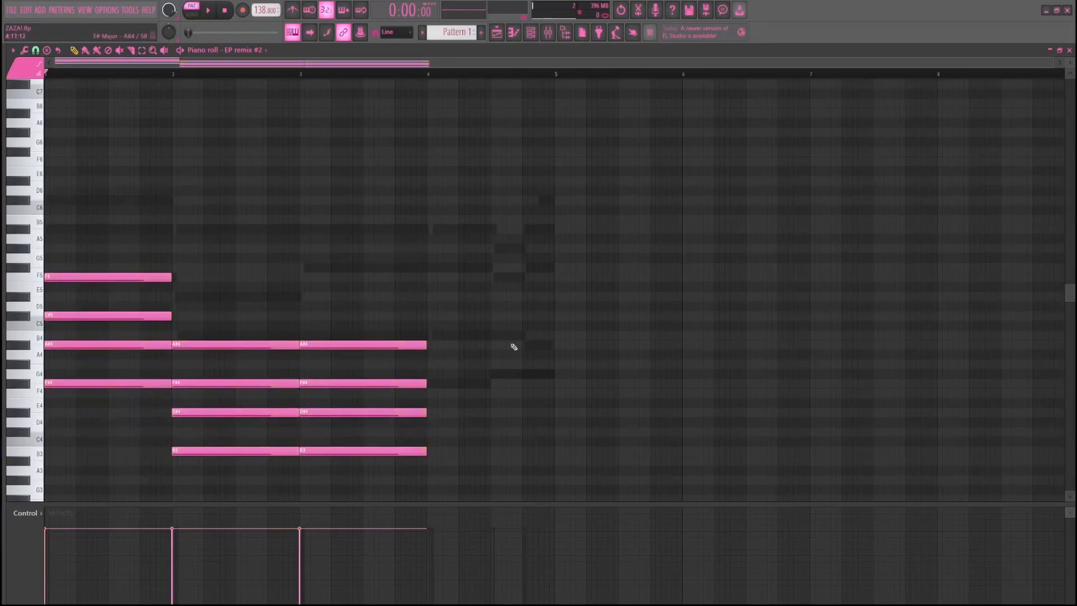
Raise bar 1's upper three notes and bar 2's B3, A#4 and D#4 by an octave, and play them back
left_click_drag(113, 365, 150, 274, "ctrl")
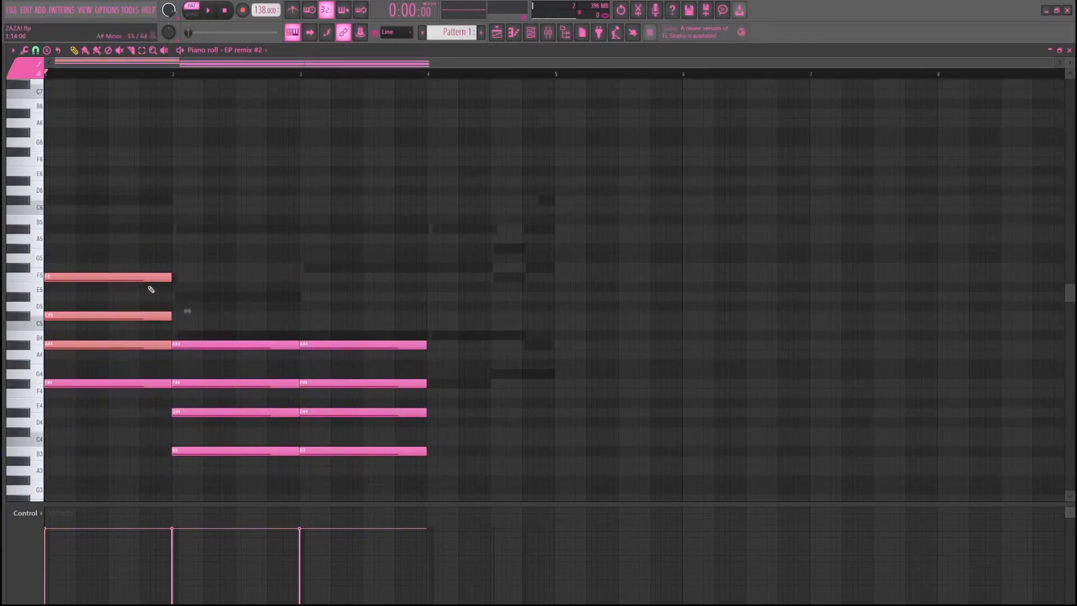
key("ctrl+Up")
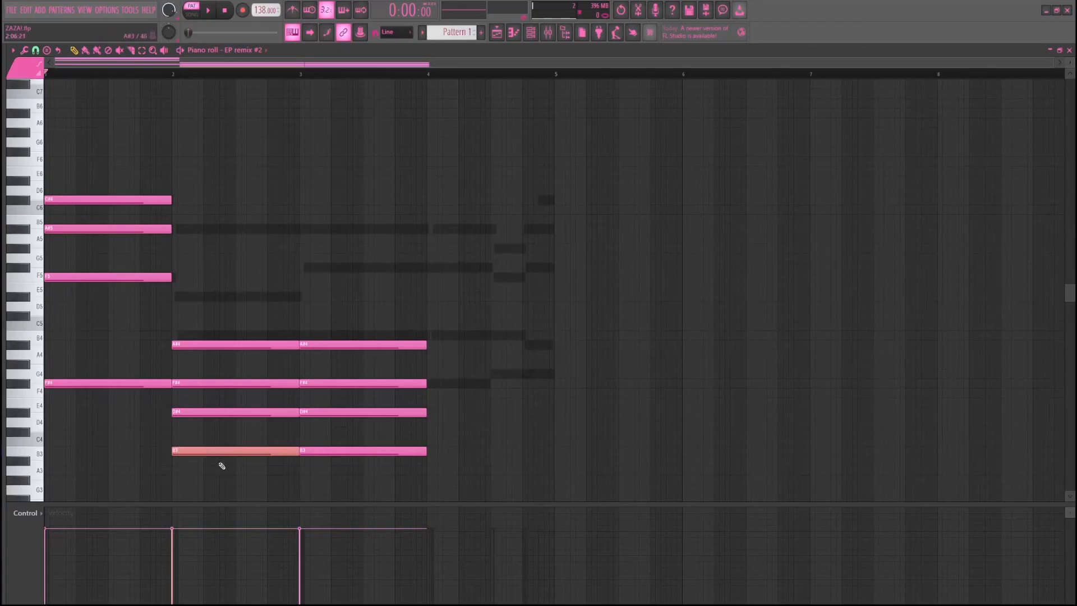
key("ctrl+Up")
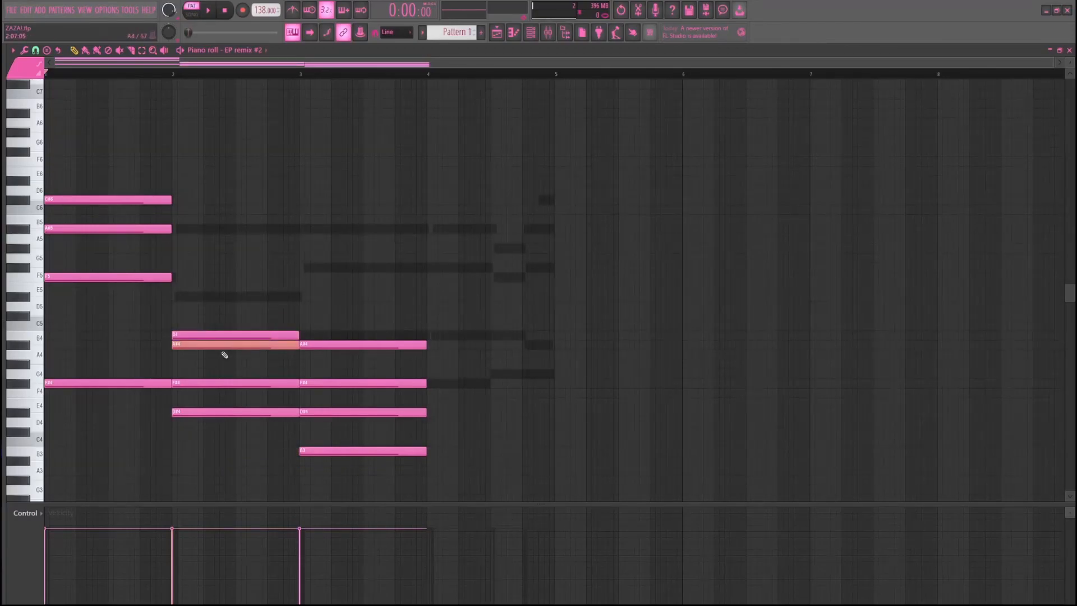
key("ctrl+Up")
left_click(209, 413)
key("ctrl+Up")
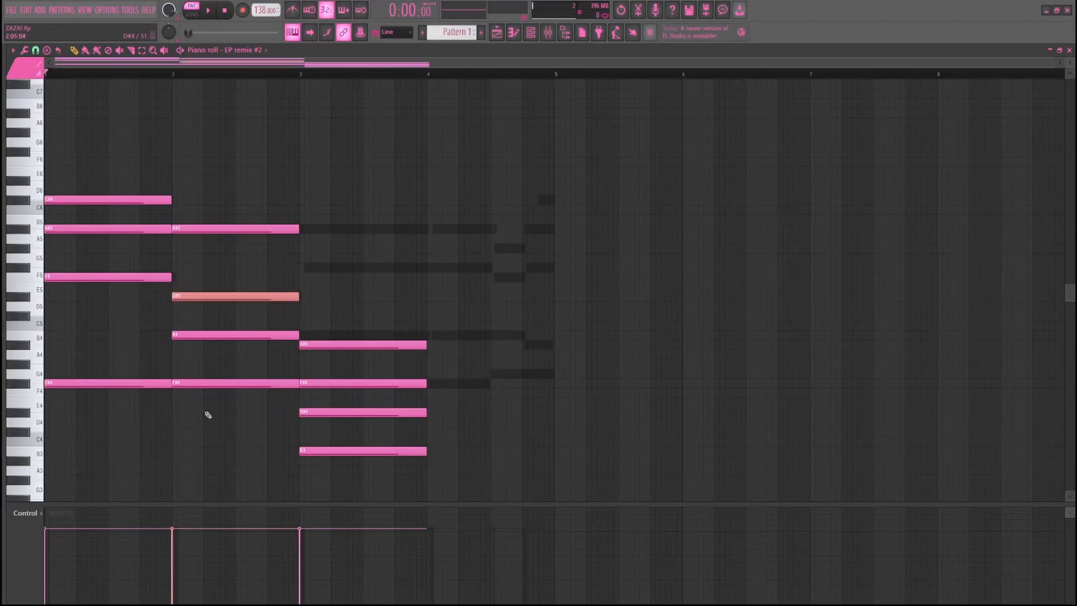
key("ctrl+d")
key("space")
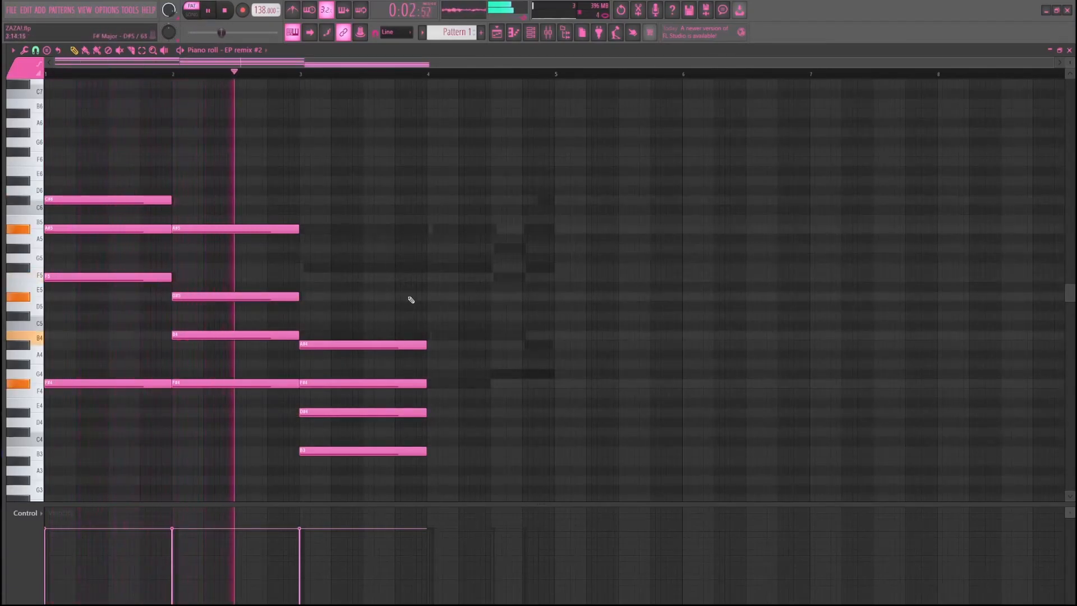
key("space")
Raise bar 3's B3, F#4 and A#4 notes by an octave and play the chords back
left_click(420, 452)
key("ctrl+Up")
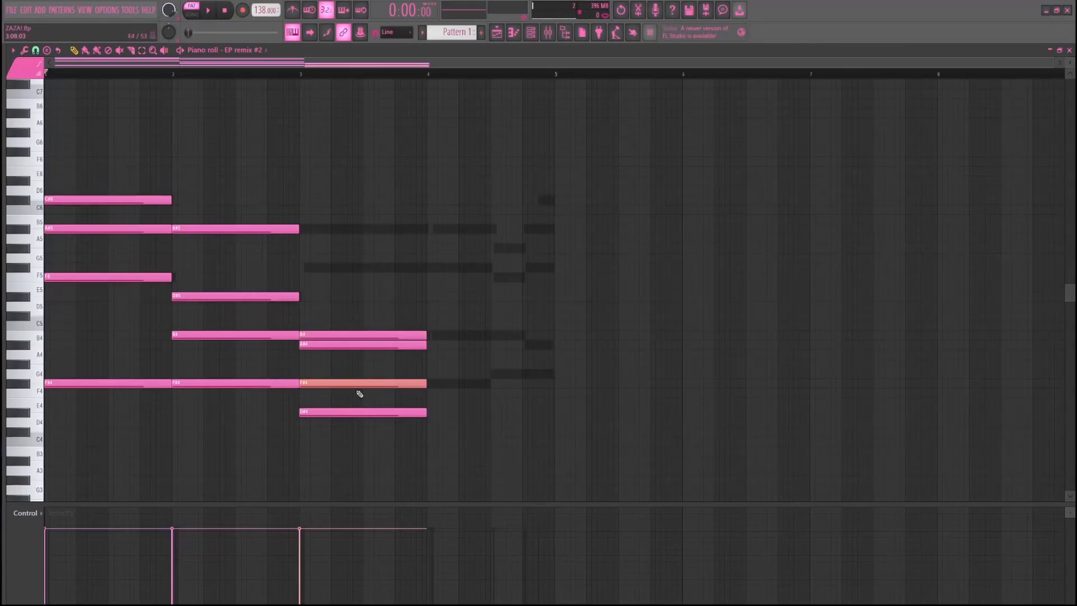
key("ctrl+Up")
key("ctrl+d")
right_click(284, 382)
key("ctrl+z")
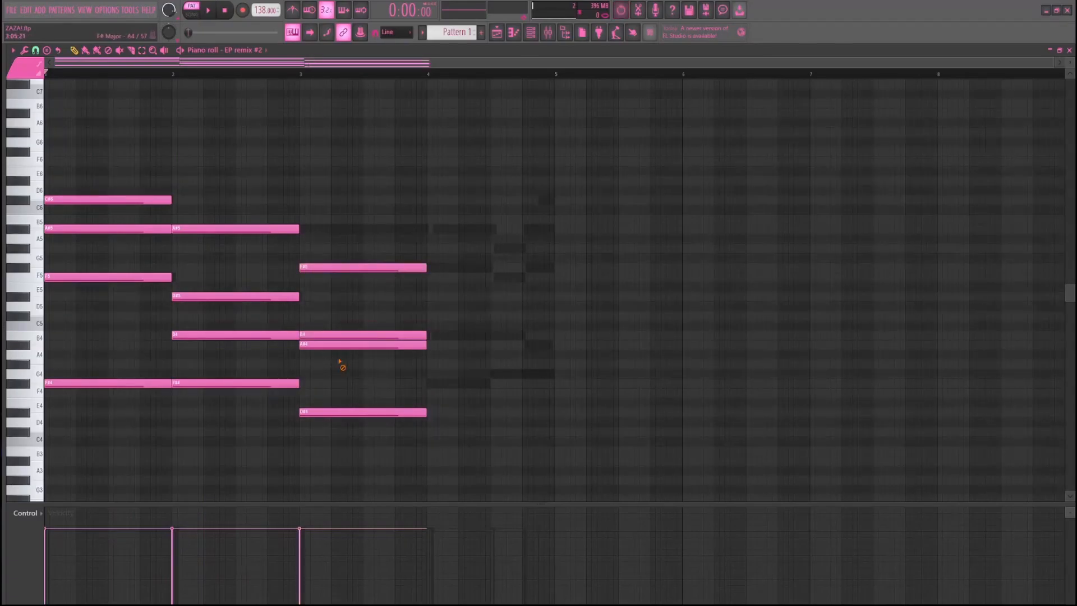
left_click(340, 345)
key("ctrl+Up")
key("space")
key("ctrl+d")
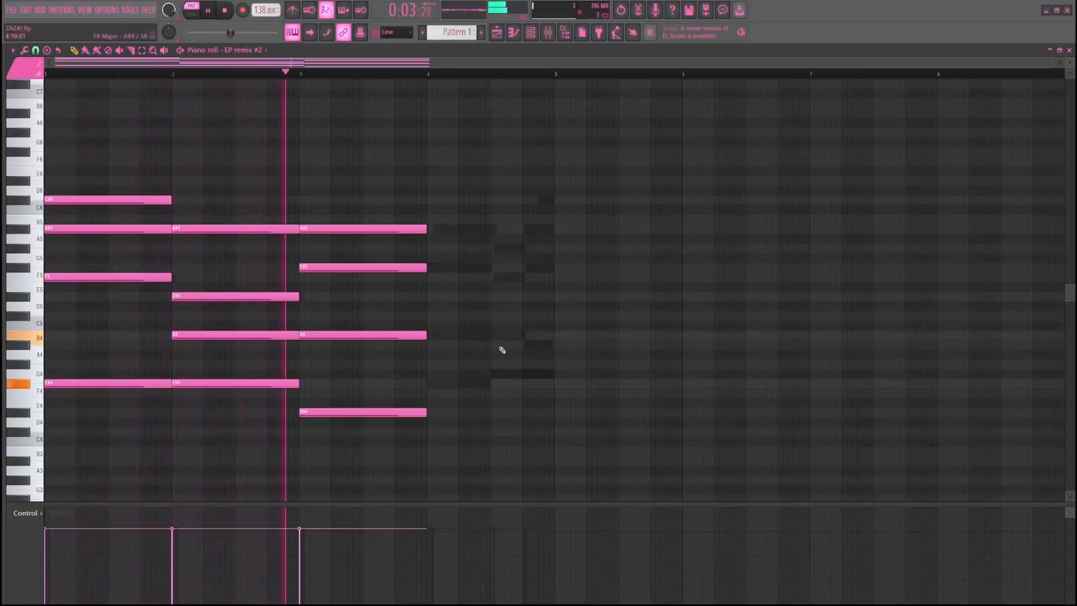
key("space")
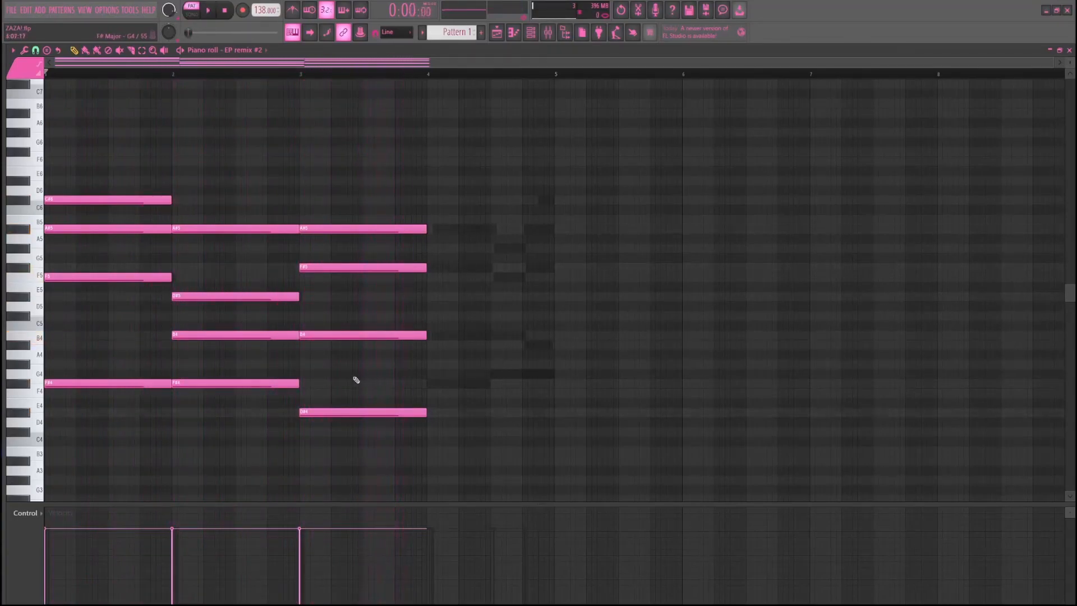
Build bar 4 with half-bar F#4, B4 and A#5 notes followed by notes from G4 up to C#6, and play the progression
left_click(479, 385)
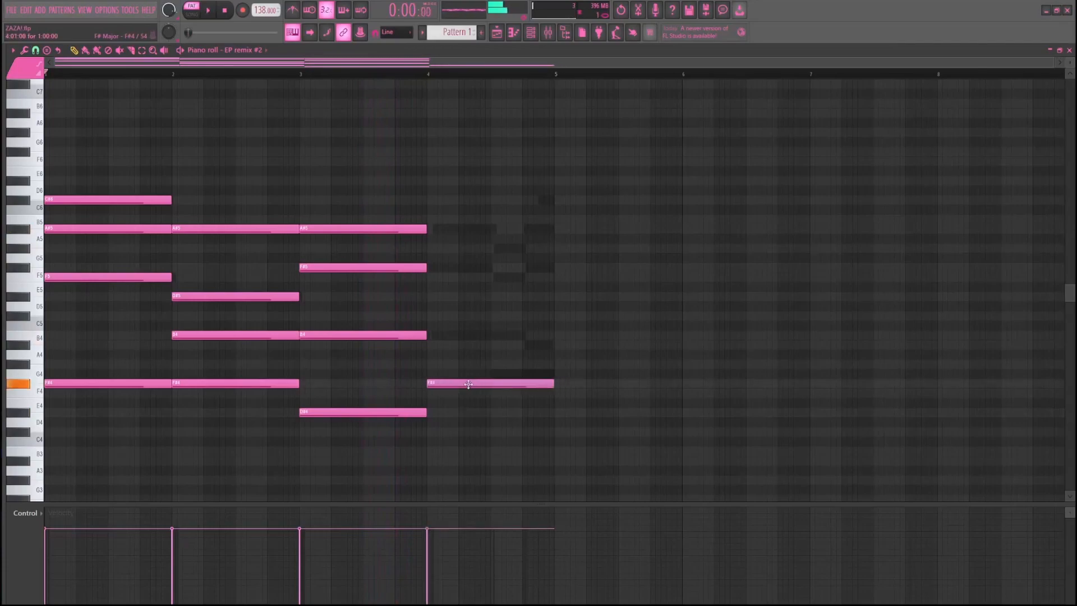
left_click_drag(551, 383, 490, 383)
left_click(459, 335)
left_click(524, 372)
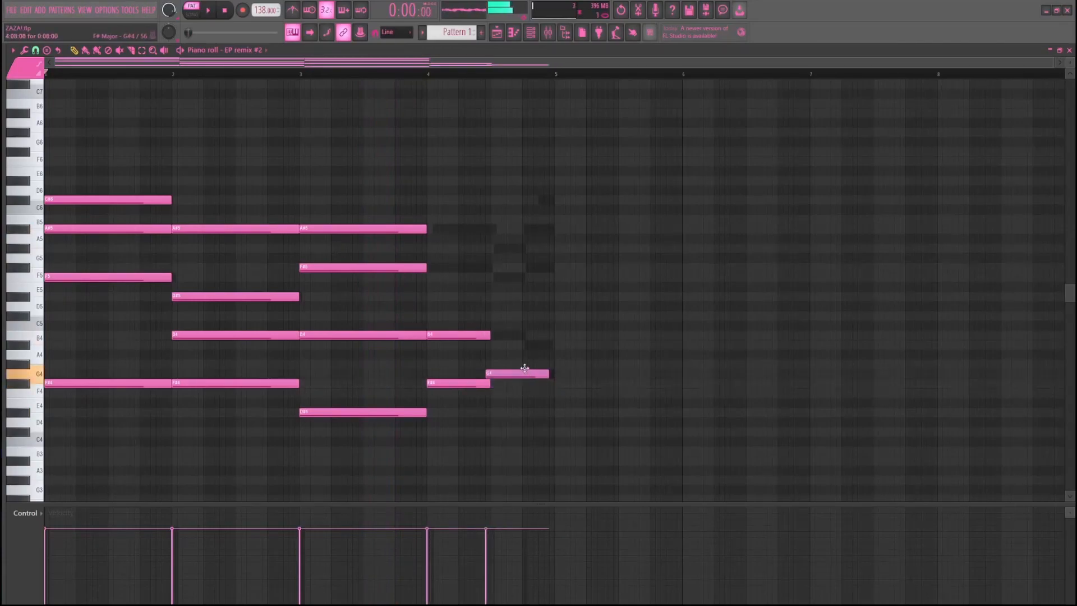
left_click(502, 335)
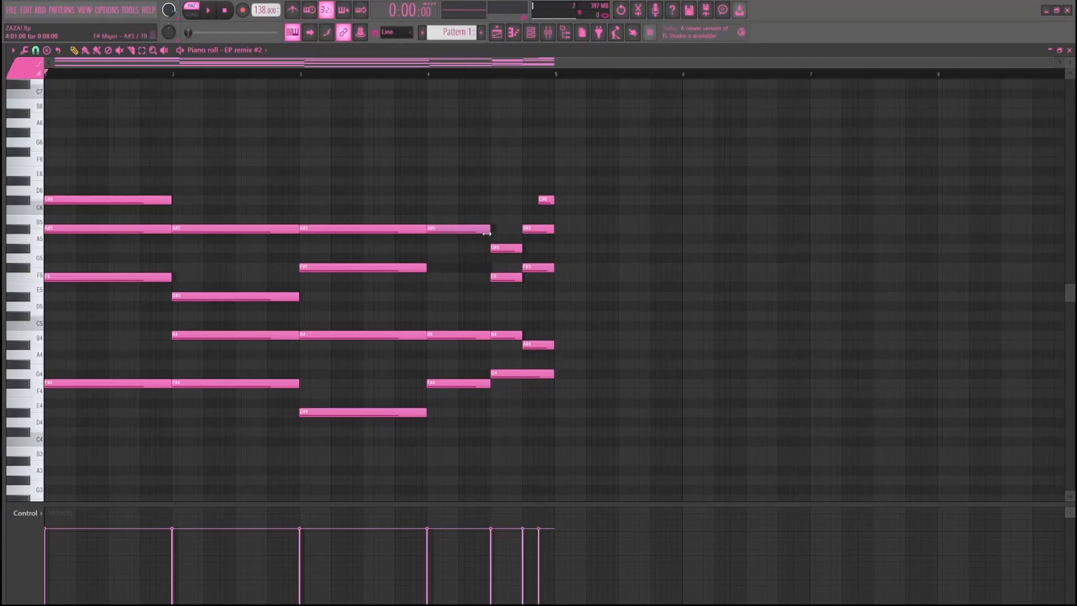
key("space")
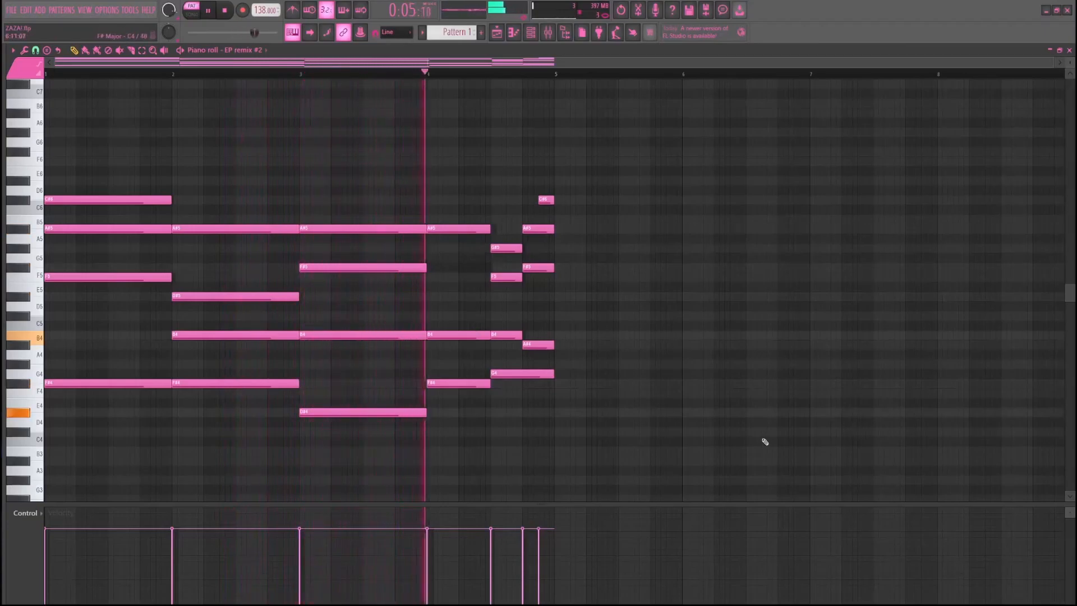
key("space")
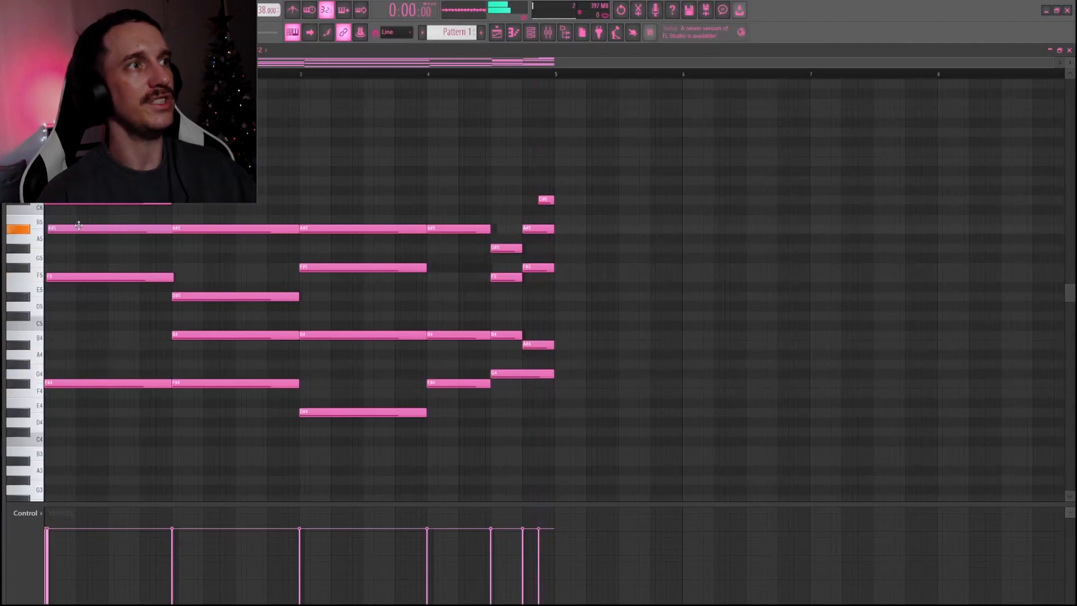
Audition the progression with bar 1's note starts slightly staggered
key("space")
key("space")
key("space")
key("space")
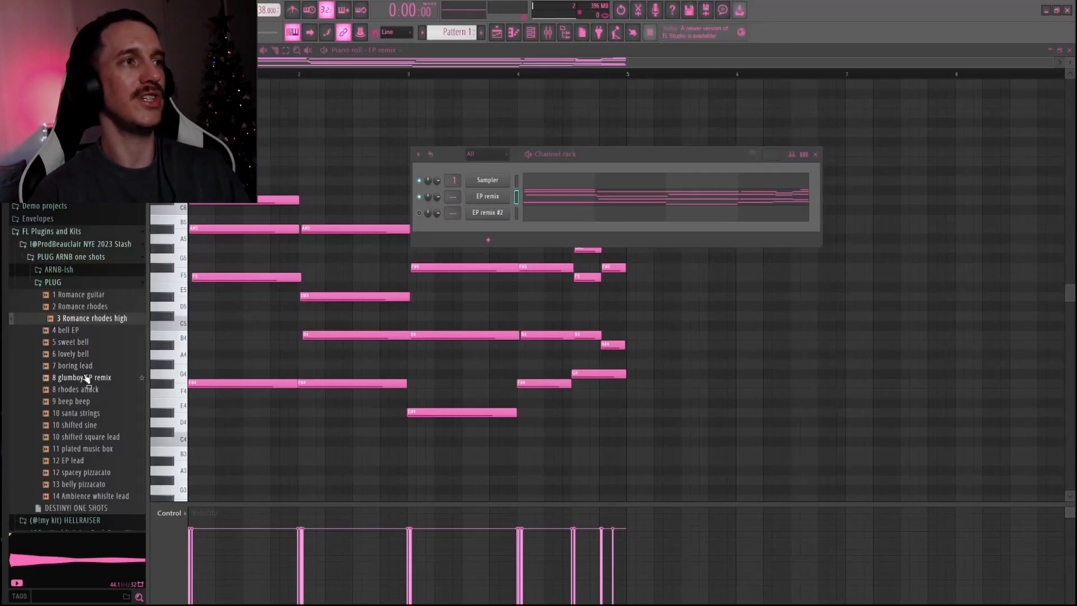
Audition the glumboy EP remix, shifted sine and Romance rhodes high one-shots from the PLUG folder
left_click(87, 378)
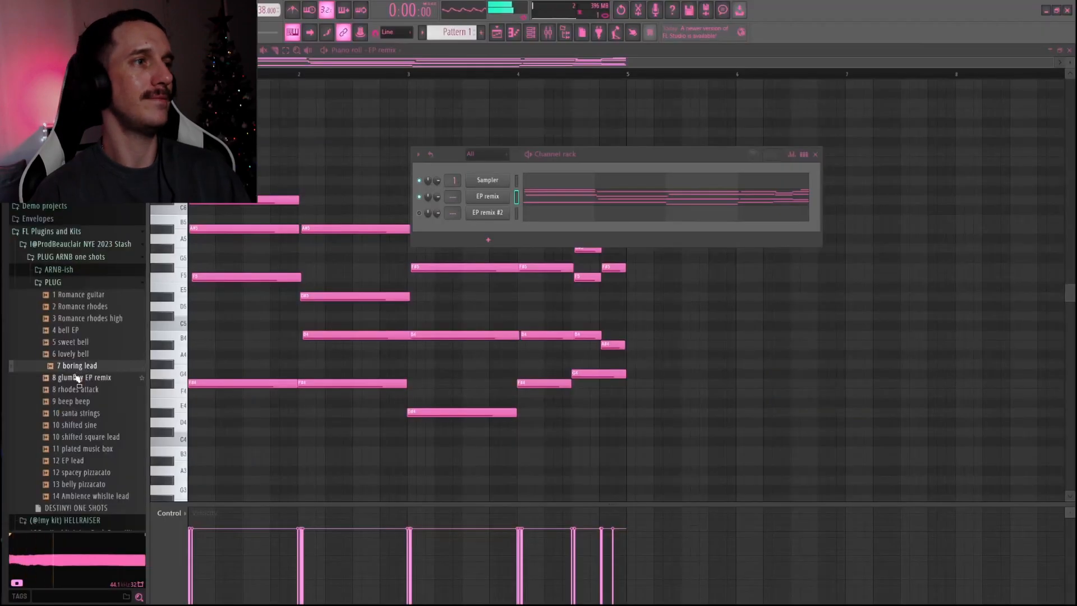
left_click(87, 426)
left_click(92, 318)
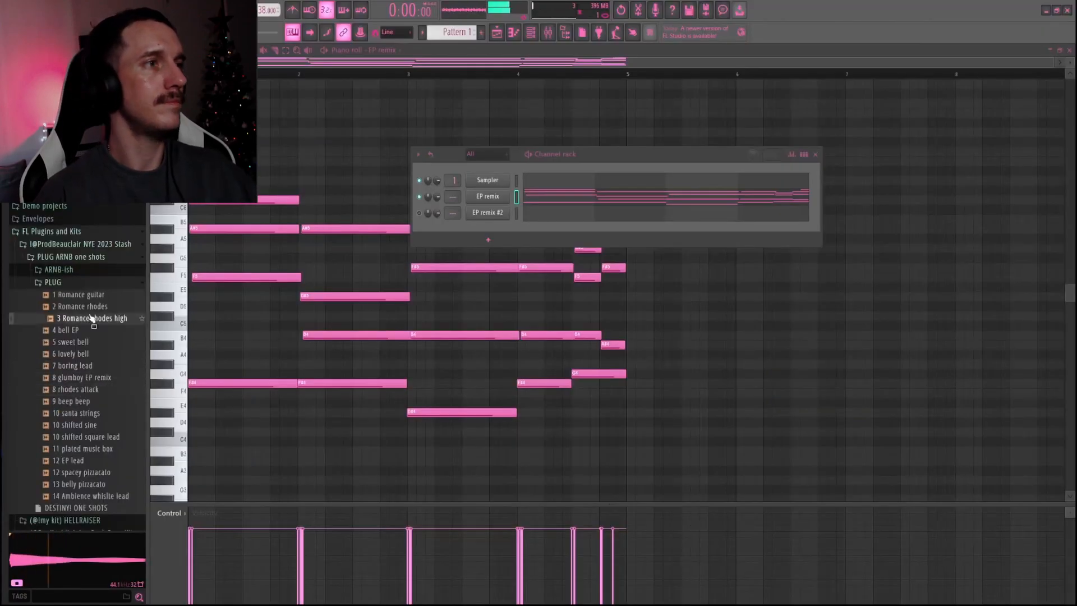
Replace the EP remix #2 channel's sample with the 4 bell EP one-shot and play the bar 1 chord
left_click_drag(90, 320, 341, 224)
left_click(154, 222)
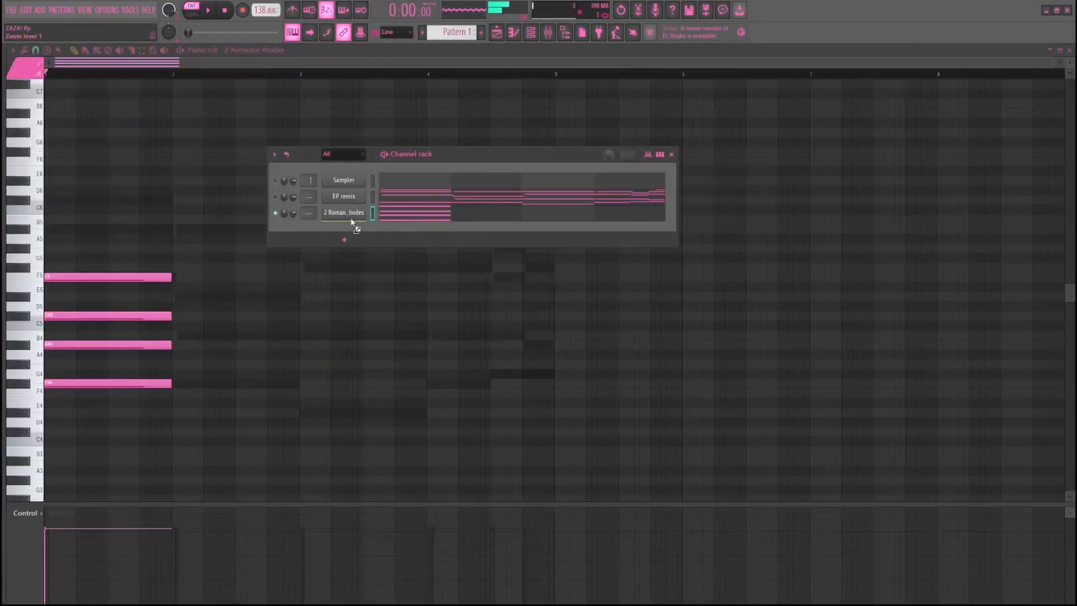
key("space")
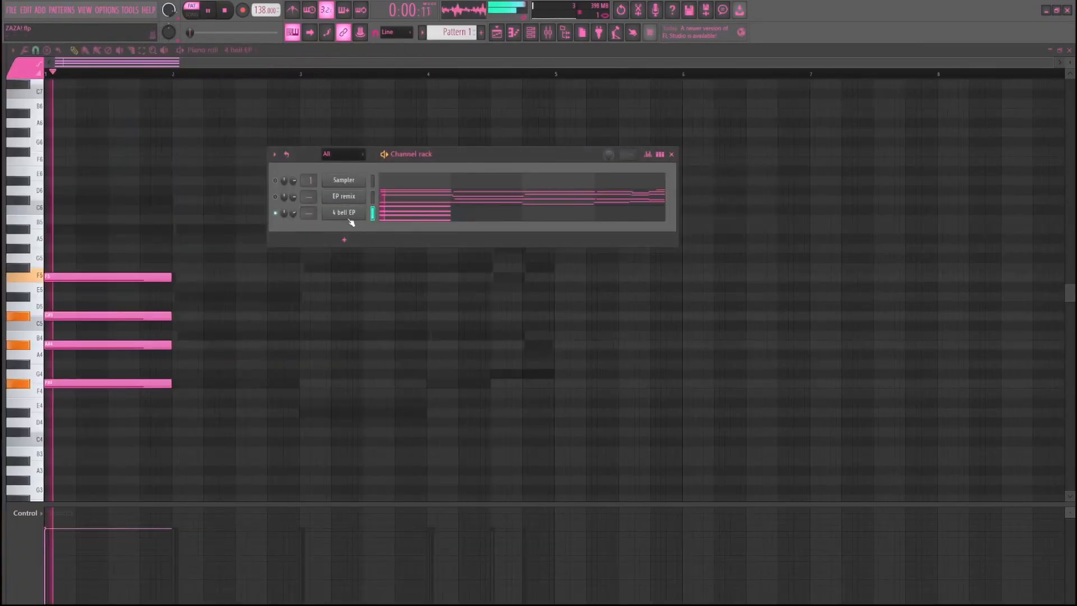
left_click(260, 339)
key("space")
Add F#4, A#4 and D#5 in bar 2 of the bell EP channel, fill bars 3 and 4 with chords, and play them
left_click(175, 383)
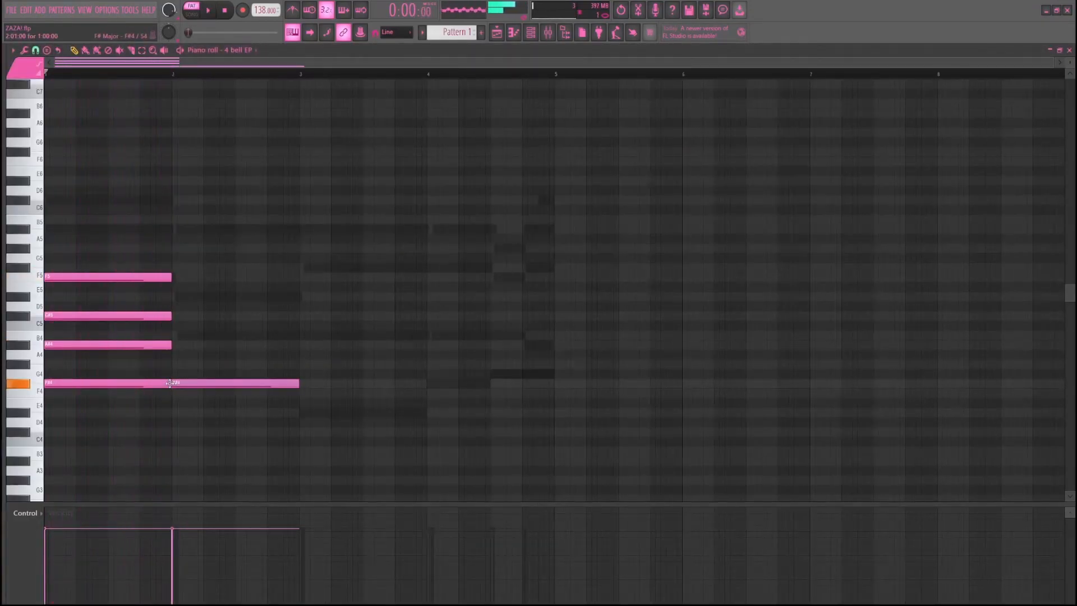
left_click(174, 334)
left_click(174, 295)
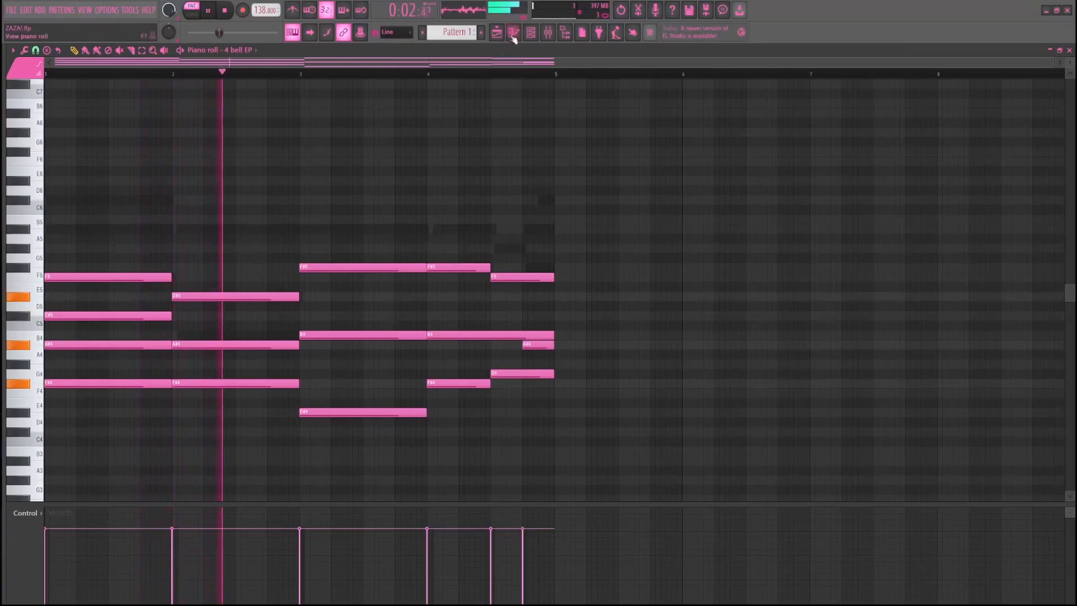
left_click_drag(596, 452, 149, 229)
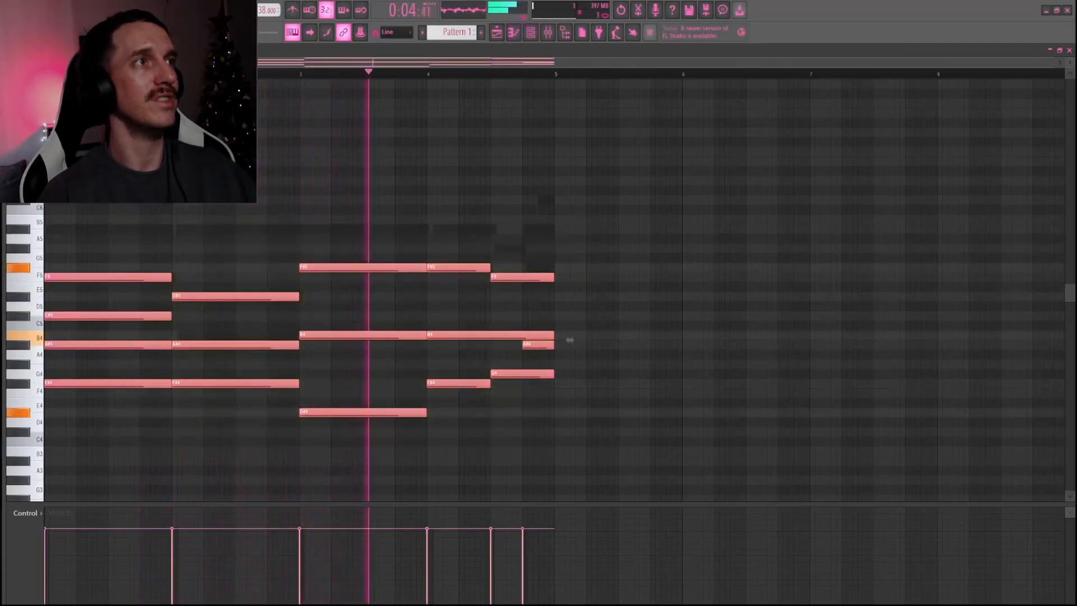
key("space")
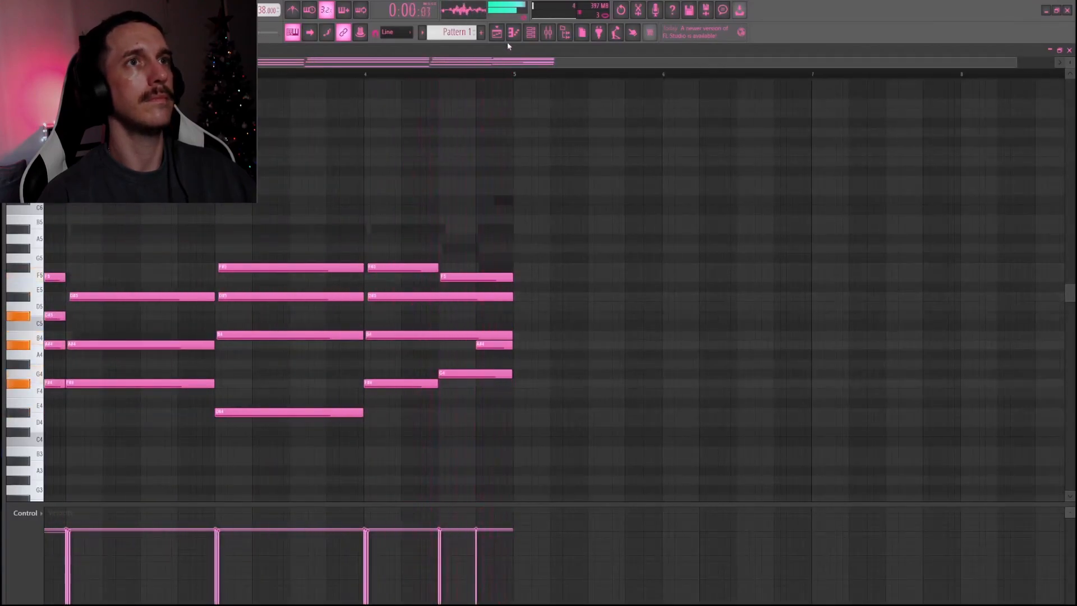
In the EP remix channel, shorten bar 1's A#5 note and add G#5 and A#5 melody notes around it, trimming their lengths
left_click(513, 32)
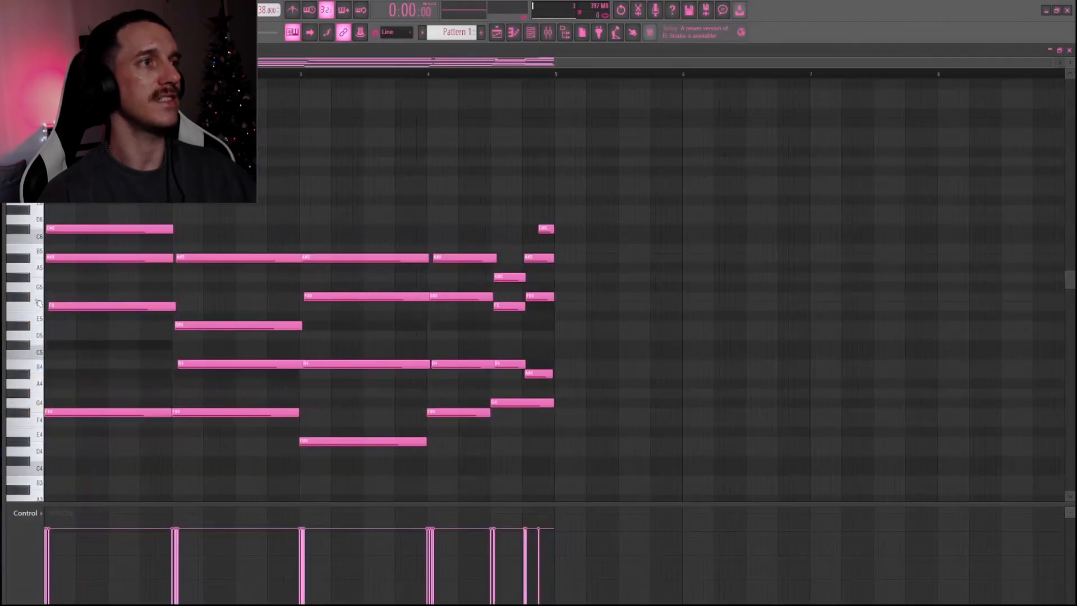
scroll(107, 292, "up", 3)
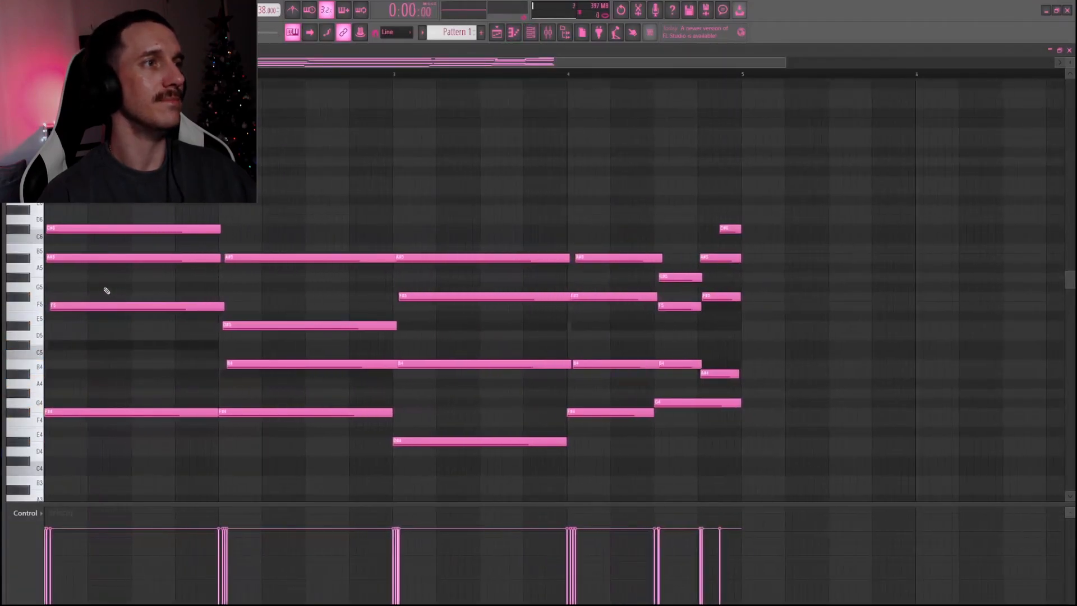
left_click(90, 277)
left_click_drag(221, 277, 169, 258)
left_click(199, 257)
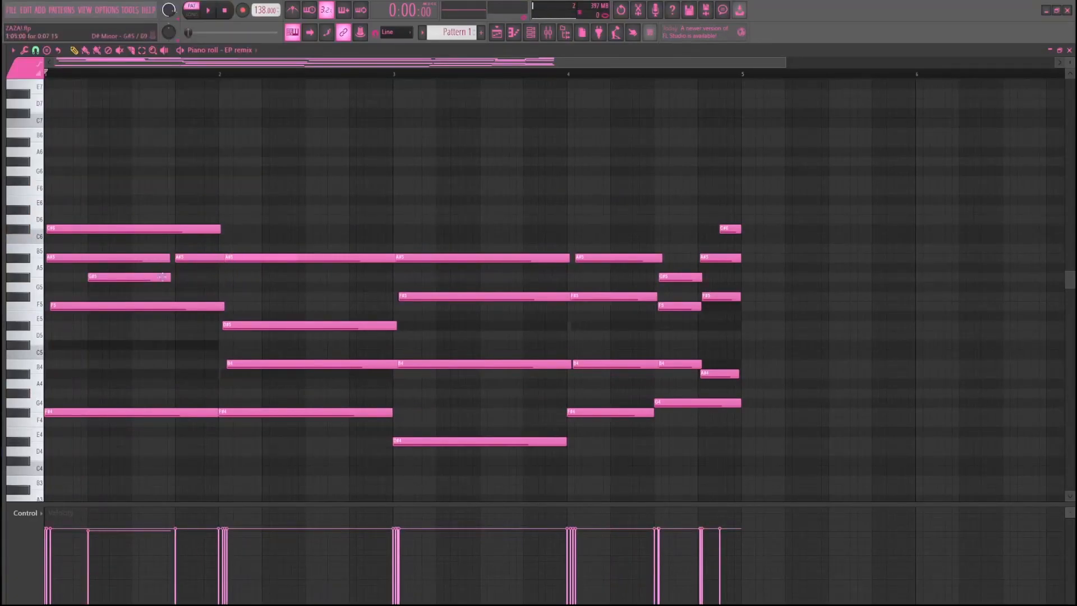
key("space")
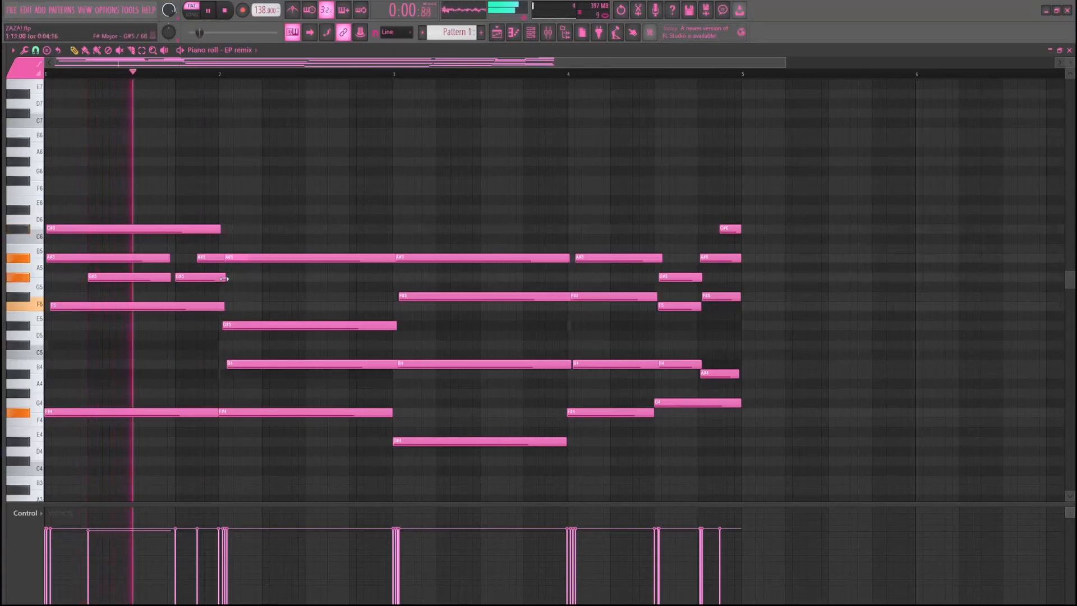
left_click_drag(224, 278, 215, 278)
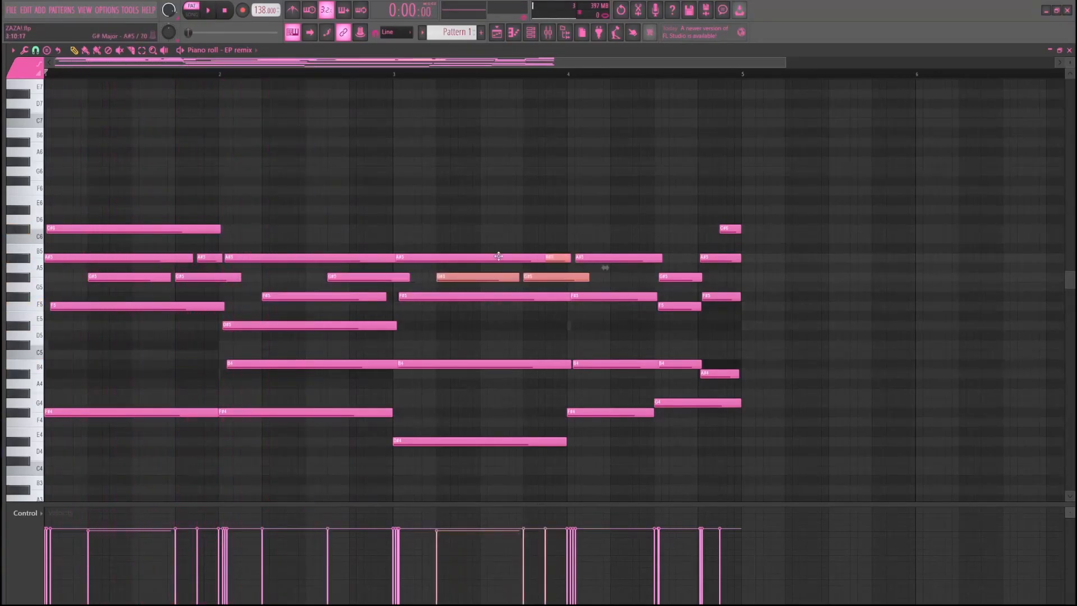
Add an F#5 melody note in the second half of bar 3 and shorten the F#5 note before it
left_click_drag(502, 290, 498, 300)
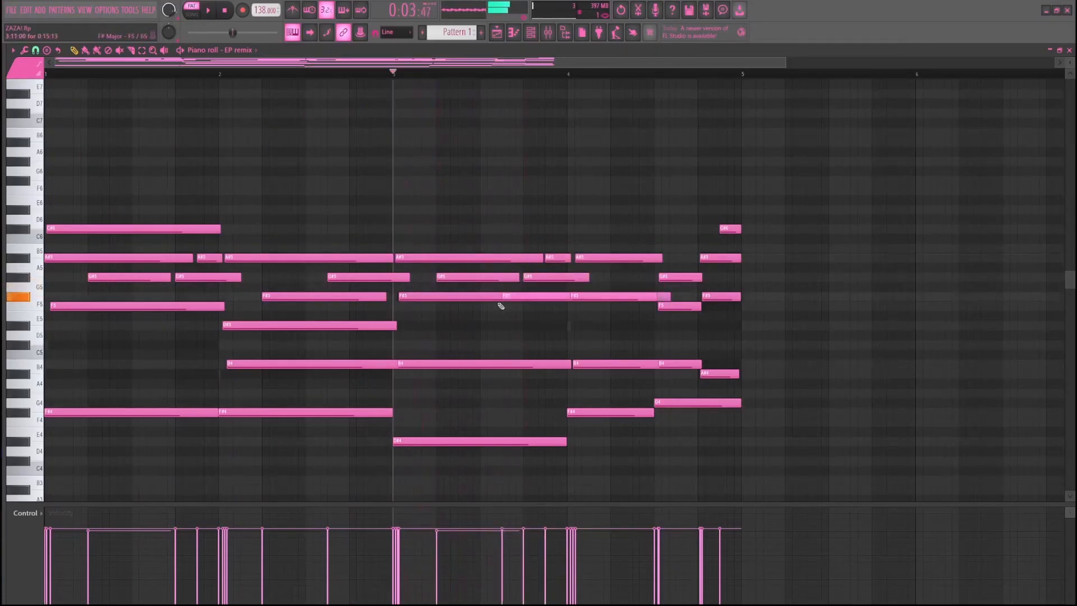
key("space")
left_click(556, 299, "ctrl")
key("space")
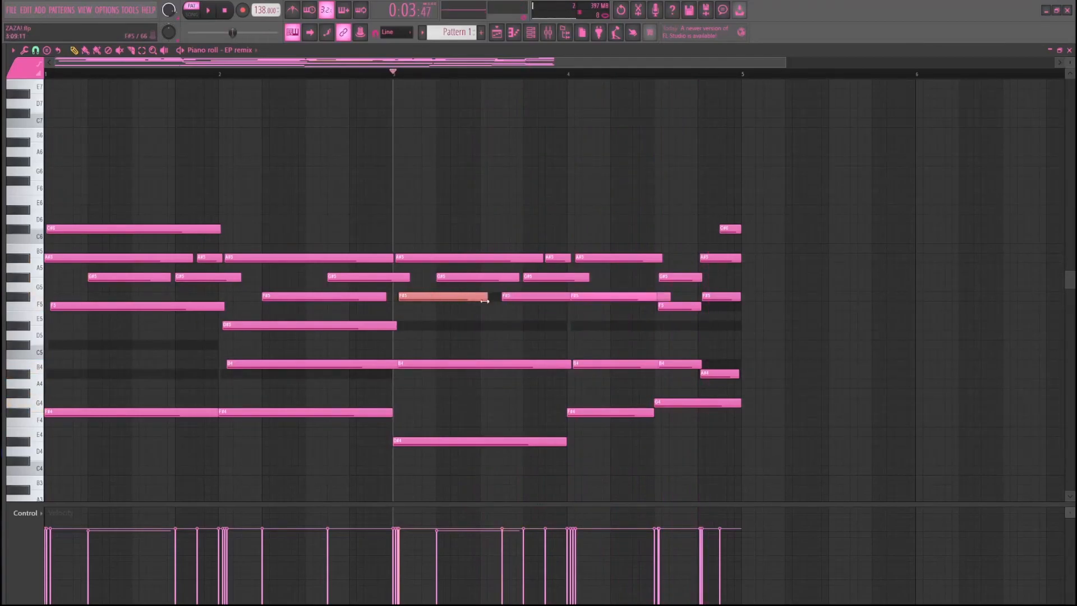
Play the EP remix progression and adjust the upper end of the Fruity Parametric EQ 2 curve on its mixer insert
scroll(522, 289, "up", 1, "ctrl")
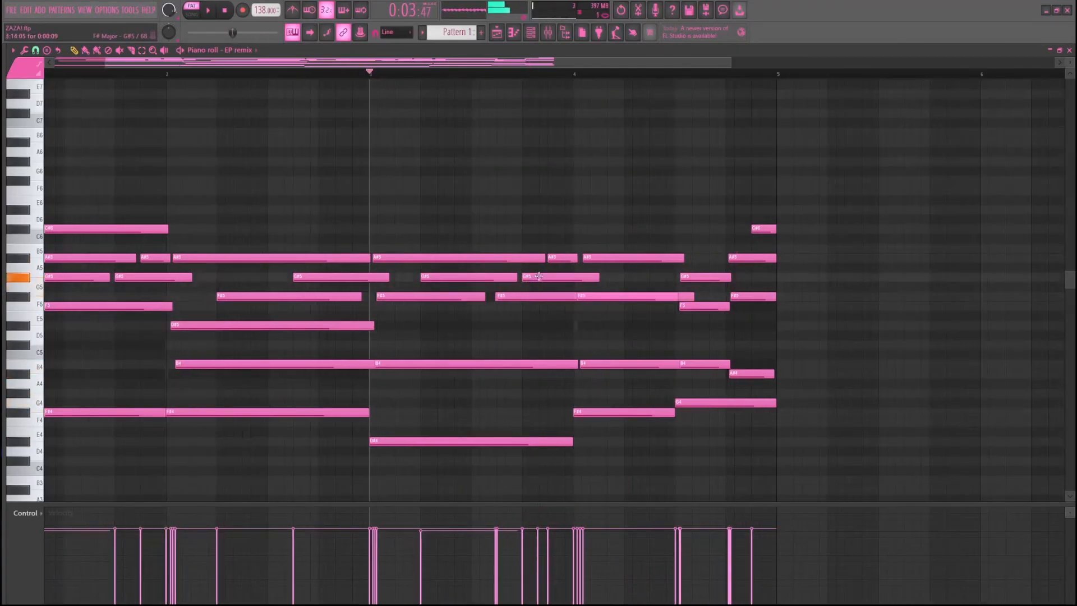
scroll(537, 277, "down", 1, "ctrl")
key("space")
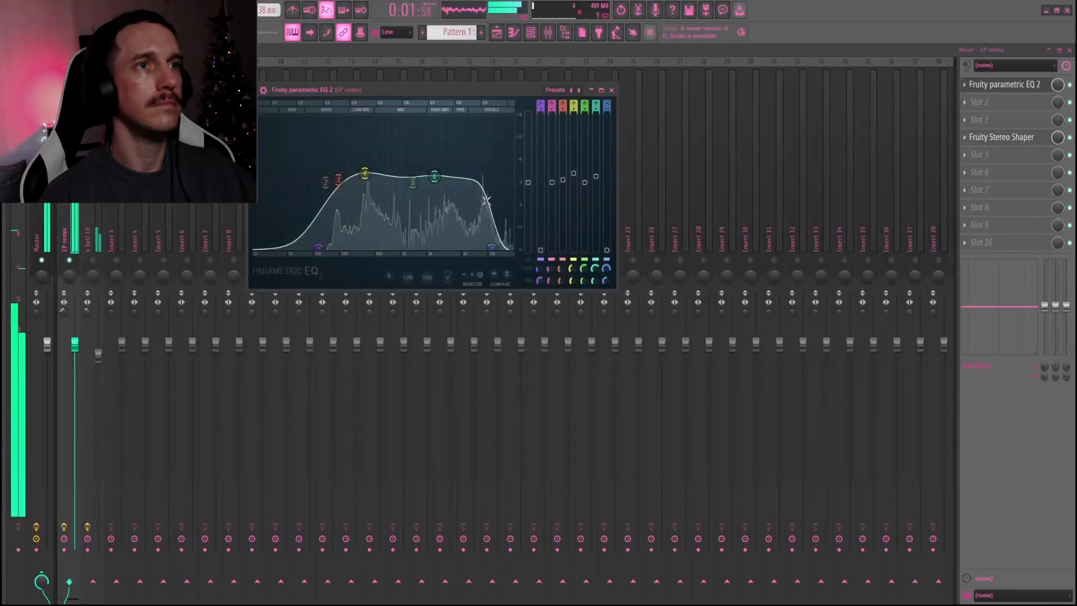
left_click_drag(408, 187, 477, 201)
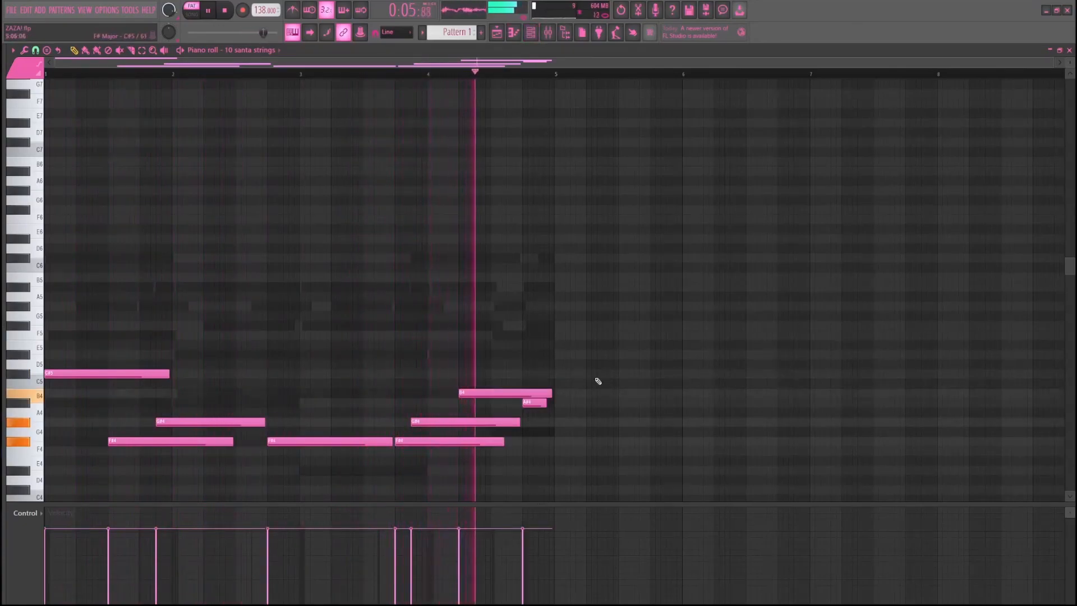
Stop playback and examine the Gross Beat effect on mixer insert 3, which carries the santa strings
key("space")
left_click(532, 33)
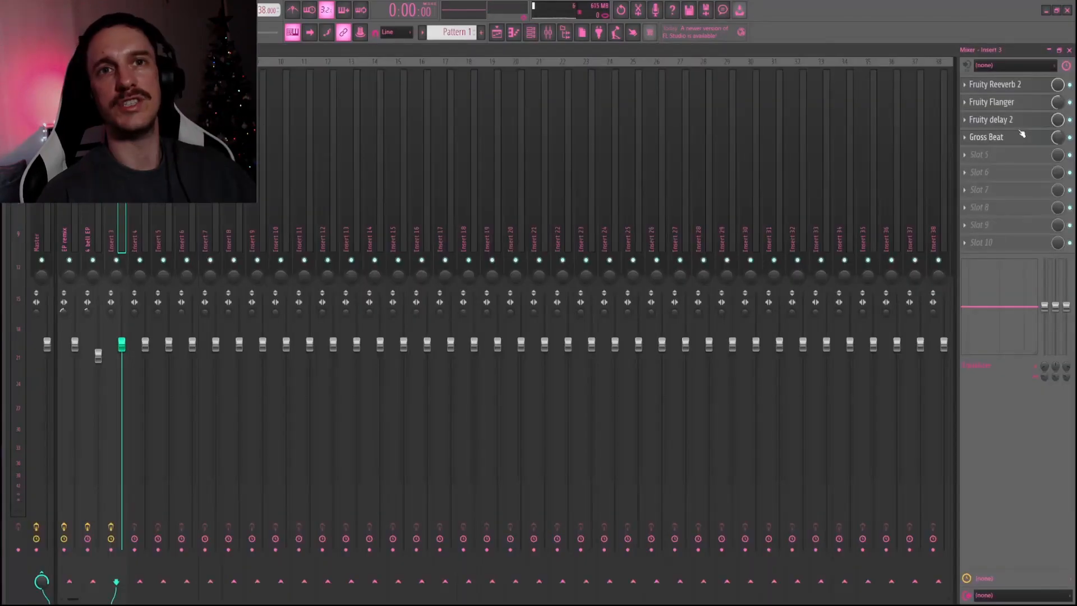
left_click(990, 136)
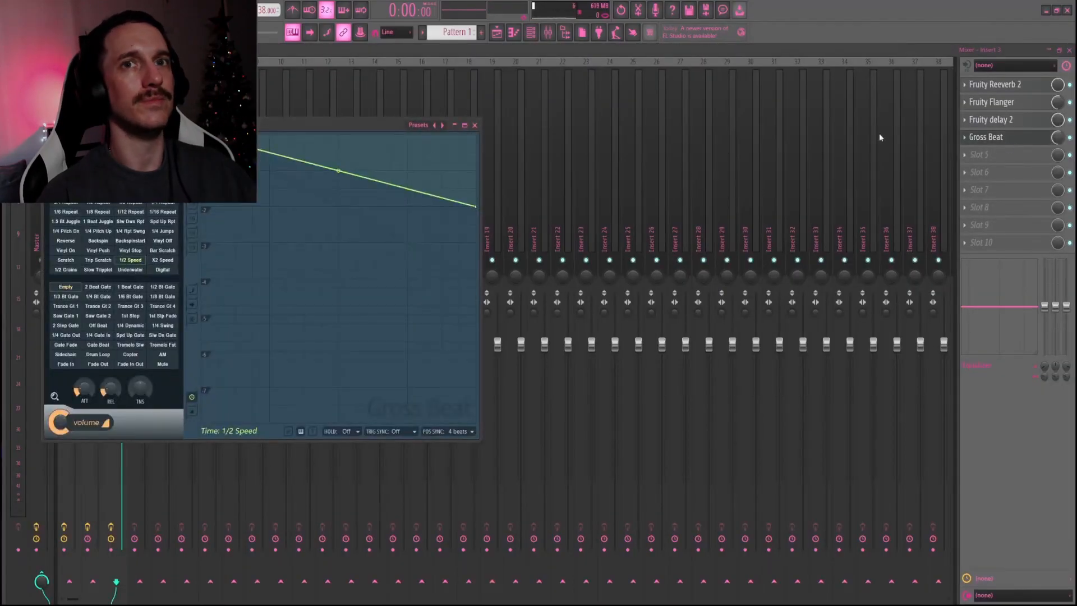
left_click(475, 125)
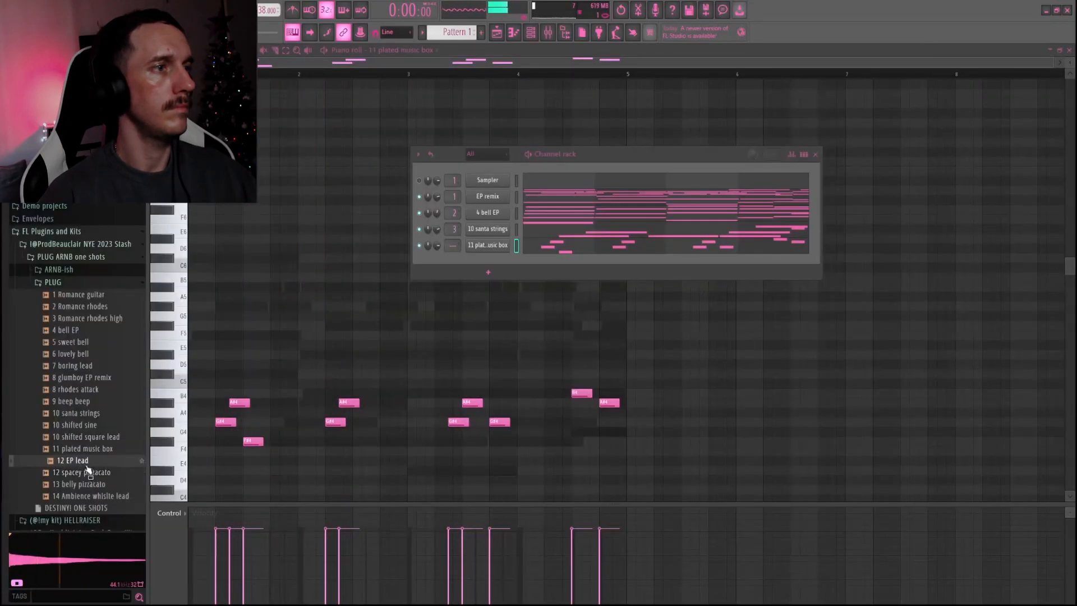
Add the 12 EP lead one-shot as a new channel and start its melody with a C#5 note in bar 1
key("alt+F8")
left_click_drag(343, 261, 345, 263)
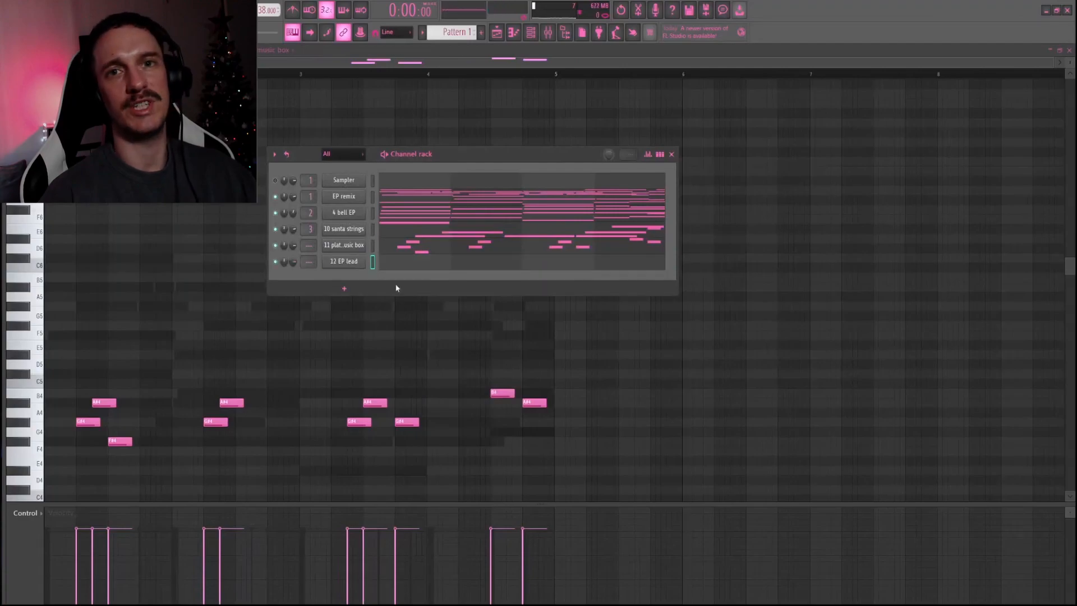
left_click(403, 263)
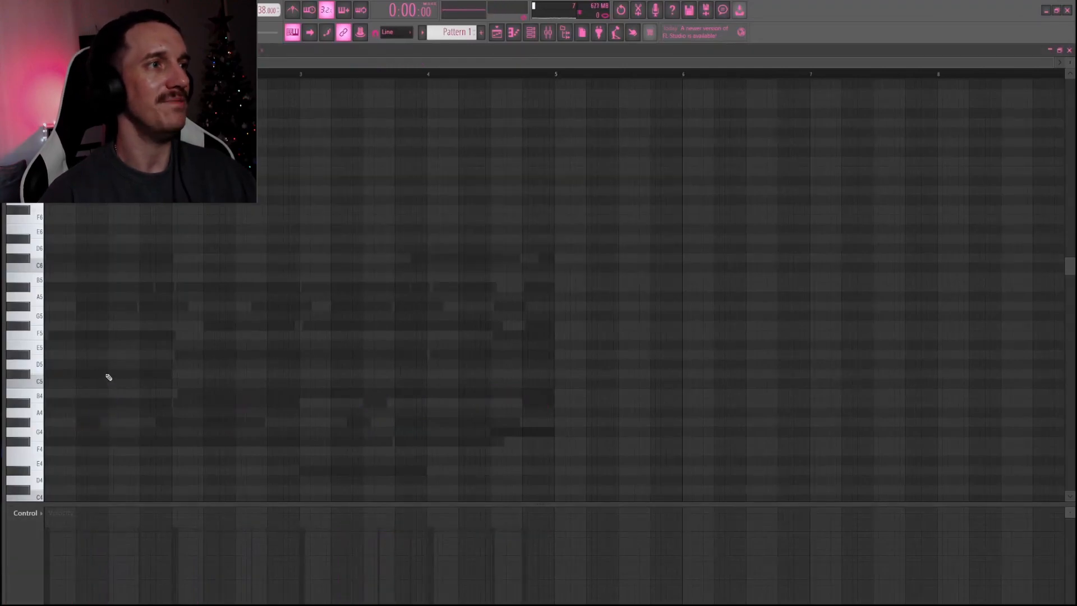
key("space")
left_click(83, 373)
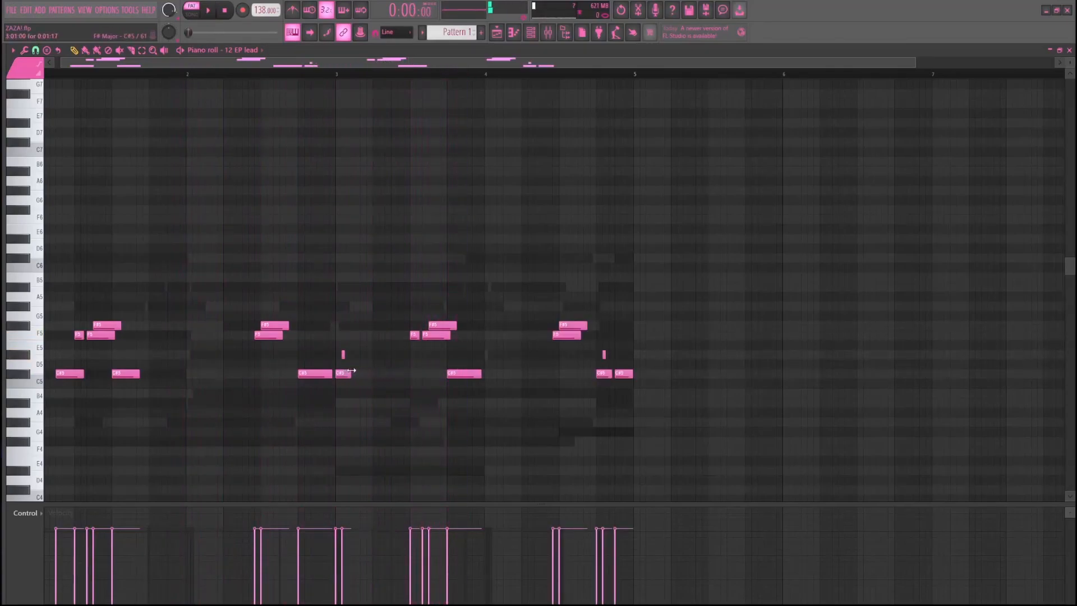
Play the EP lead melody and shift the C#5 and D#5 notes at bar 3's start back into the end of bar 2
key("space")
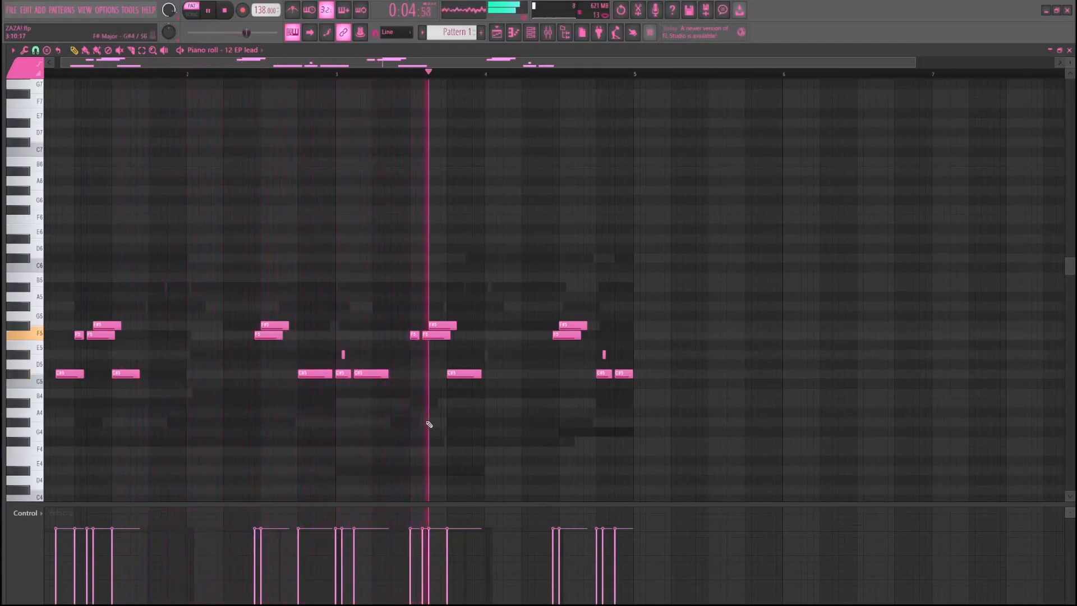
key("space")
left_click_drag(340, 354, 317, 374)
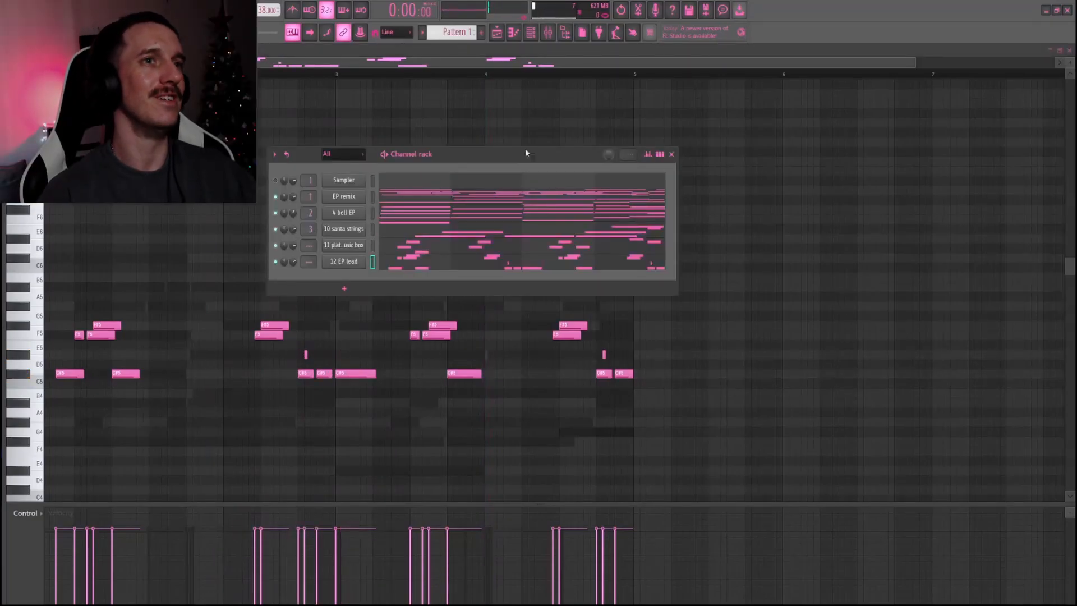
key("space")
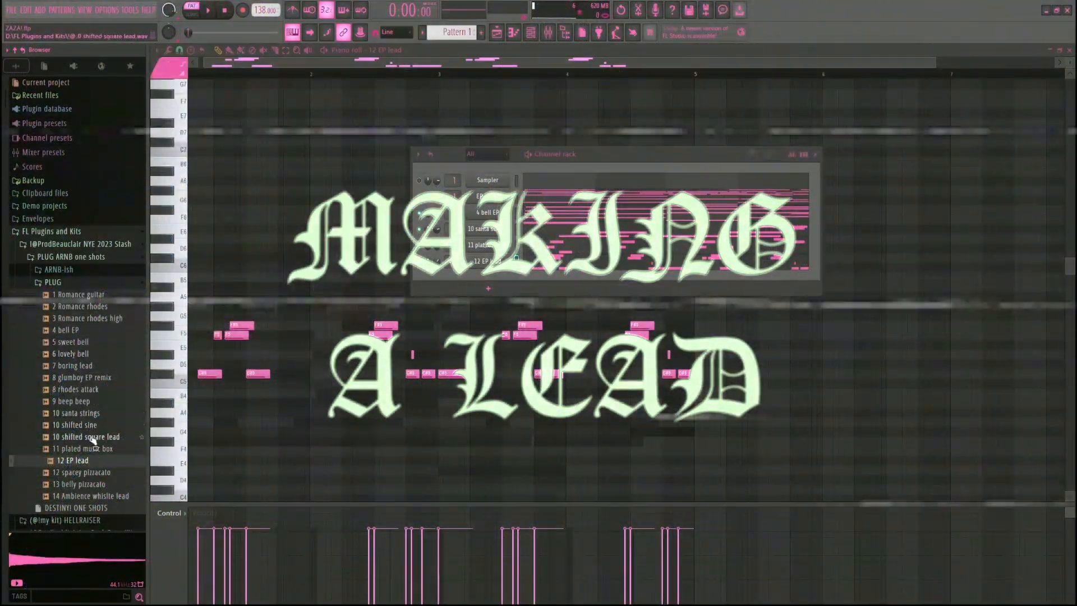
Audition the santa strings, shifted sine and shifted square lead one-shots, and add 10 shifted square lead as a new channel
left_click(92, 414)
left_click(91, 425)
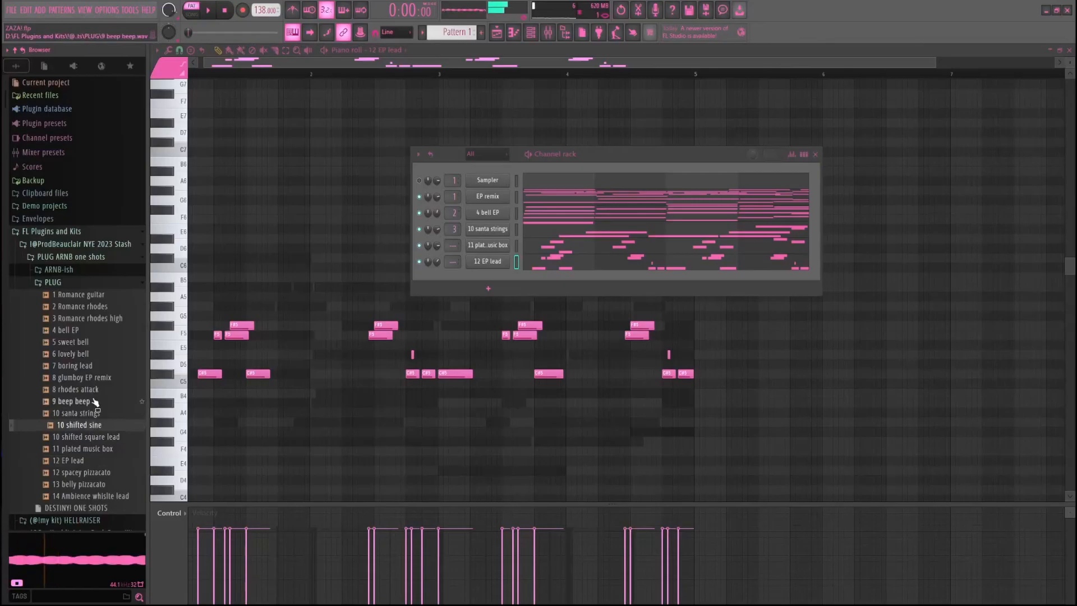
left_click(98, 437)
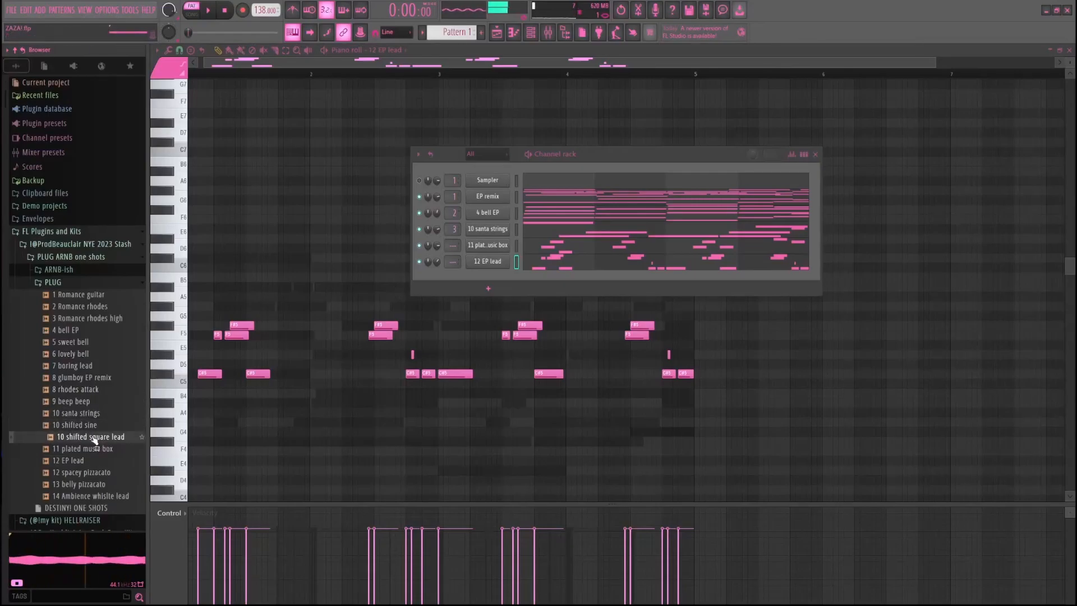
key("alt+F8")
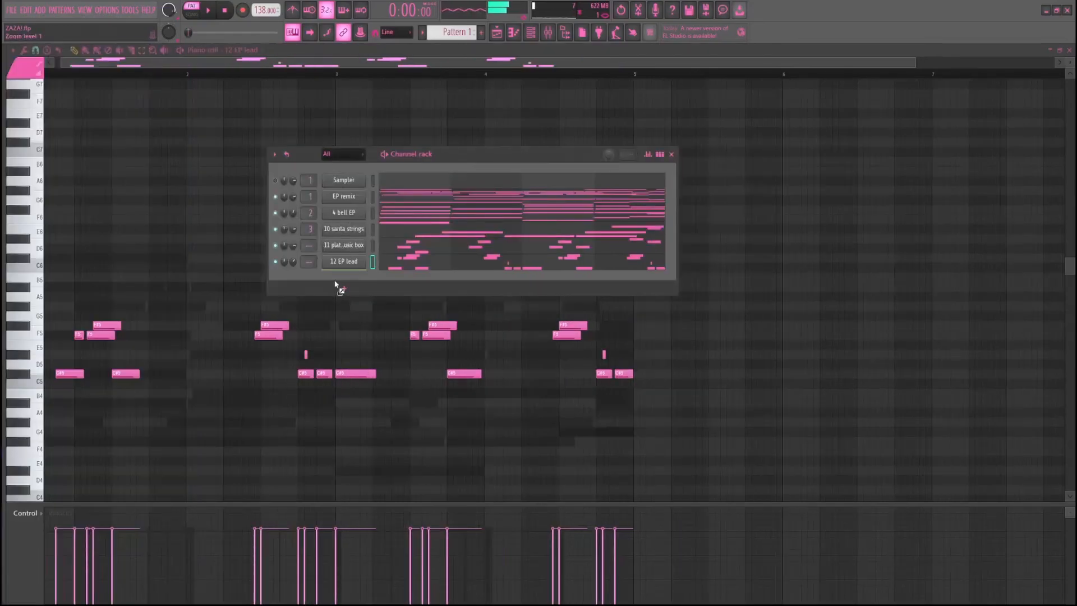
left_click_drag(337, 286, 338, 287)
Play the pattern with the shifted square lead and raise its channel volume to about -2.8 dB
key("space")
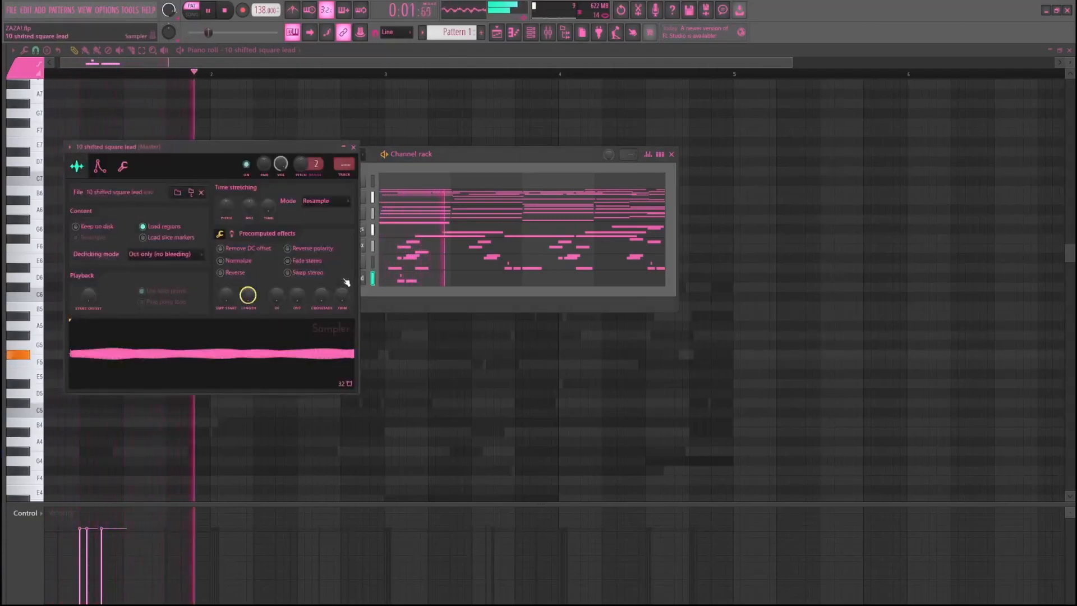
left_click(354, 147)
left_click_drag(292, 280, 290, 283)
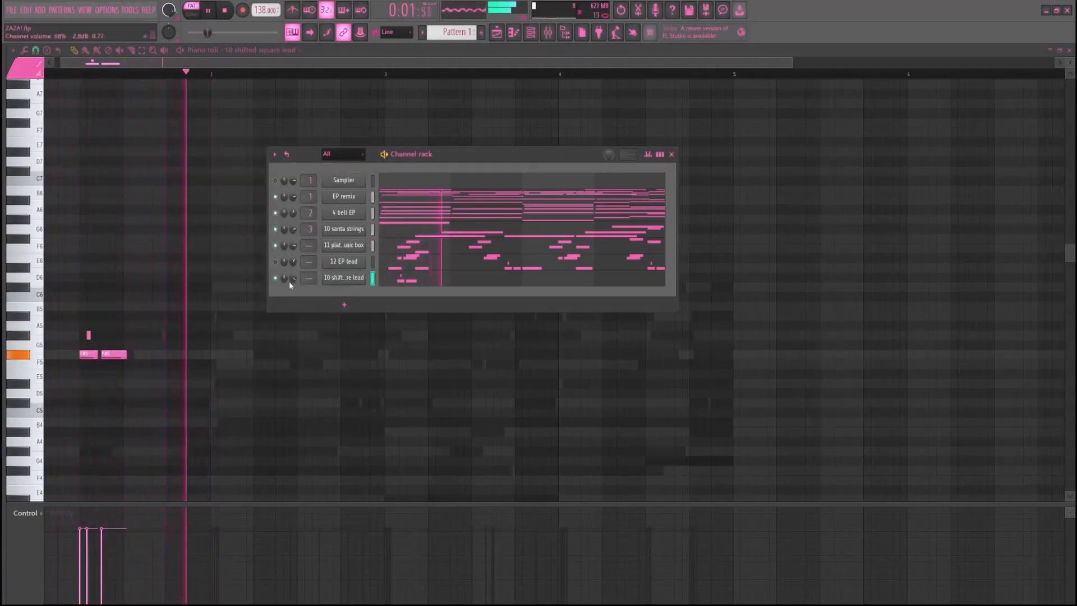
Boost the shifted square lead sample's gain with its precomputed effects and set its channel volume to about -1.4 dB during playback
left_click(344, 277)
key("space")
left_click(99, 167)
left_click(122, 167)
left_click(81, 169)
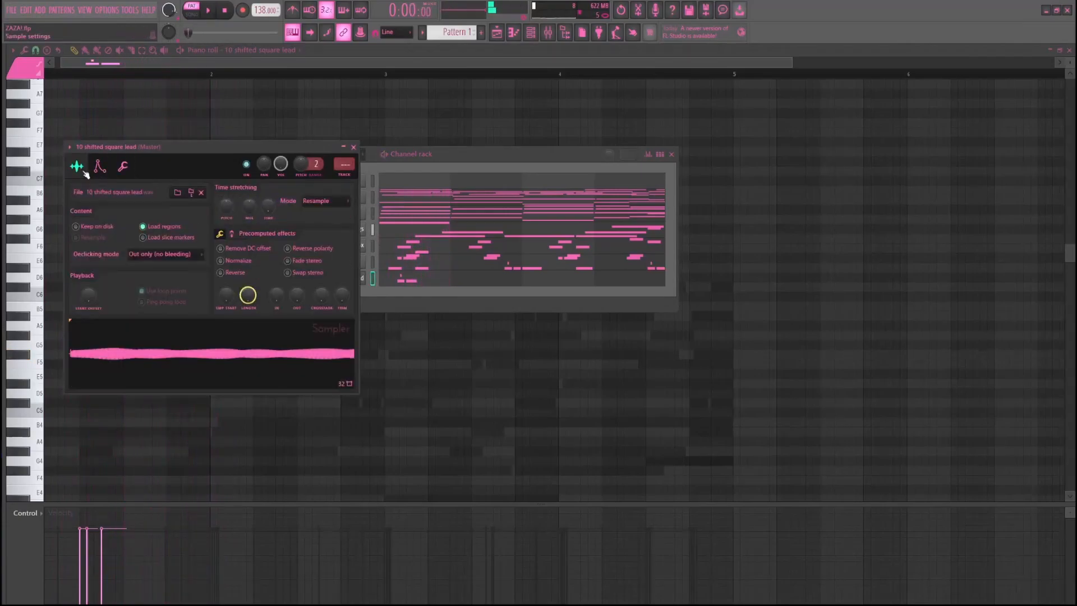
left_click(233, 235)
left_click_drag(226, 266, 226, 262)
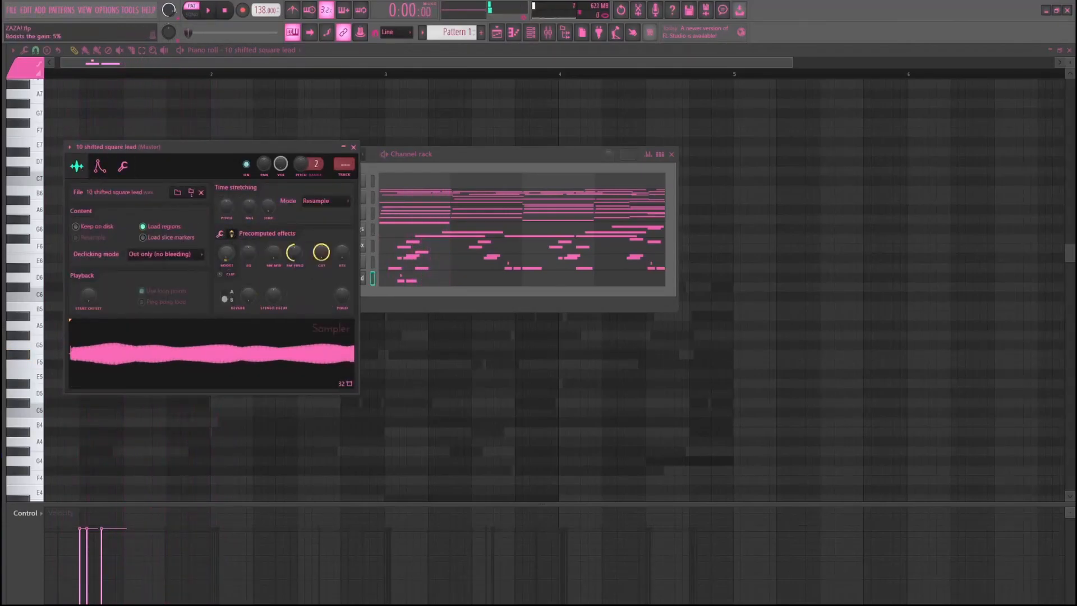
key("space")
left_click(353, 147)
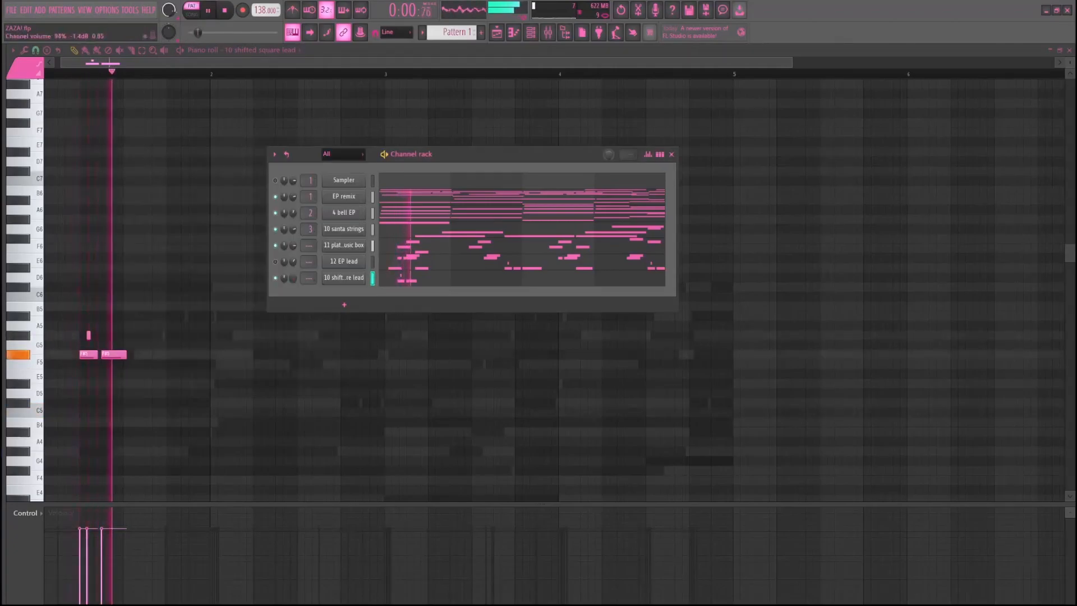
left_click(672, 154)
key("space")
In the shifted square lead melody, add a D#5 around bar 2 and G#5 and F#5 after bar 4's opening A#5
left_click(189, 382)
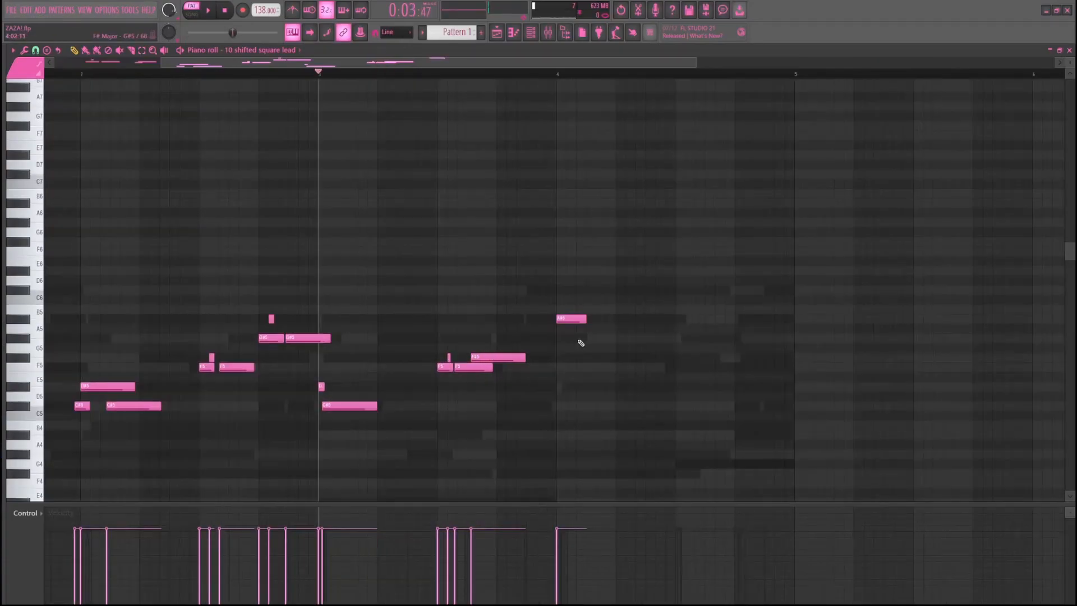
left_click(578, 339)
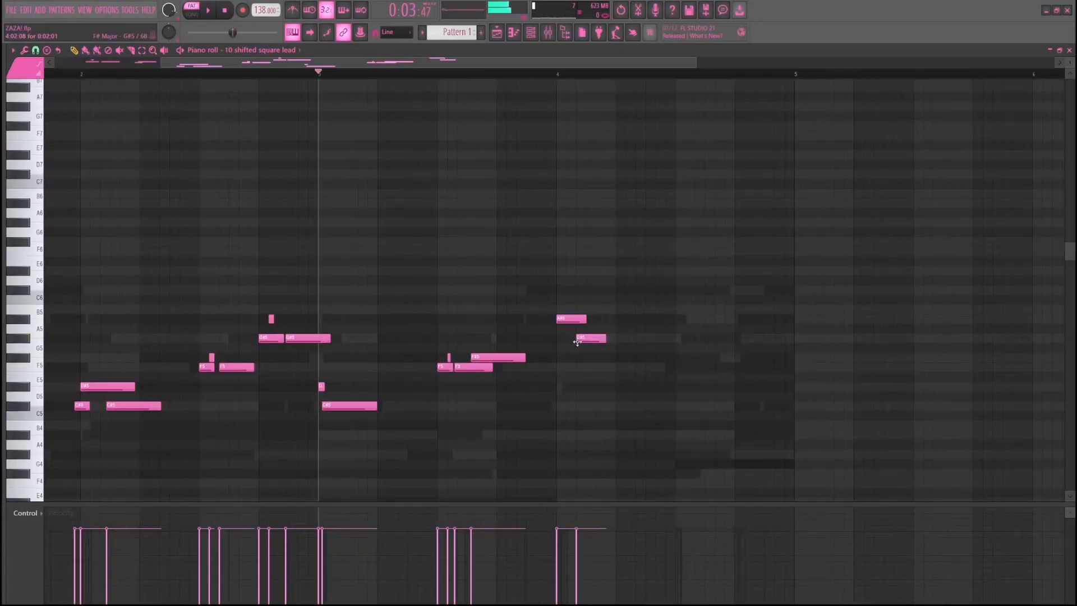
left_click(596, 367)
left_click_drag(606, 366, 607, 353)
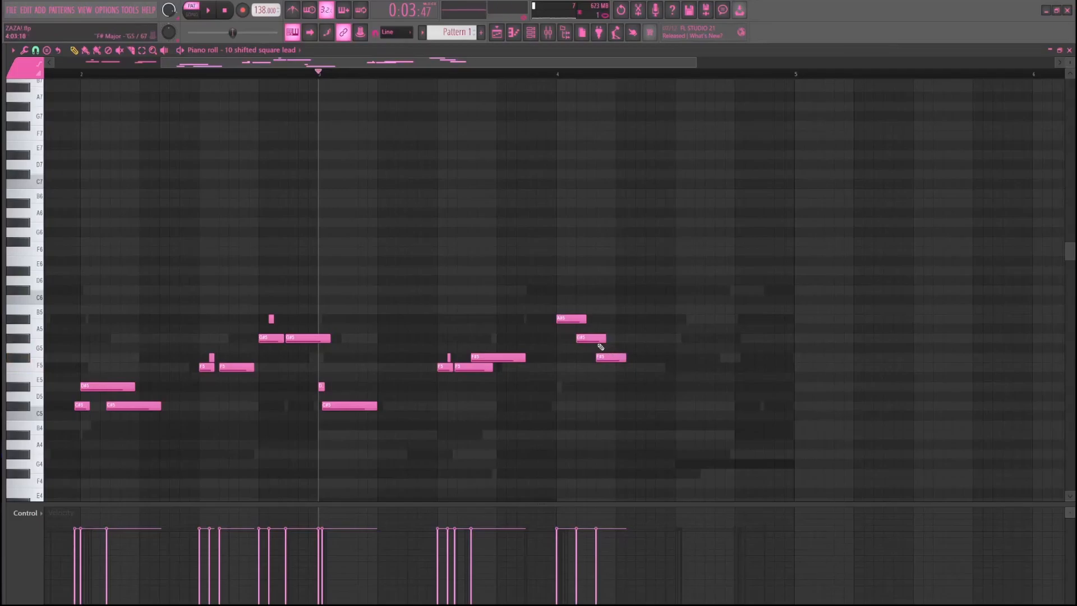
key("space")
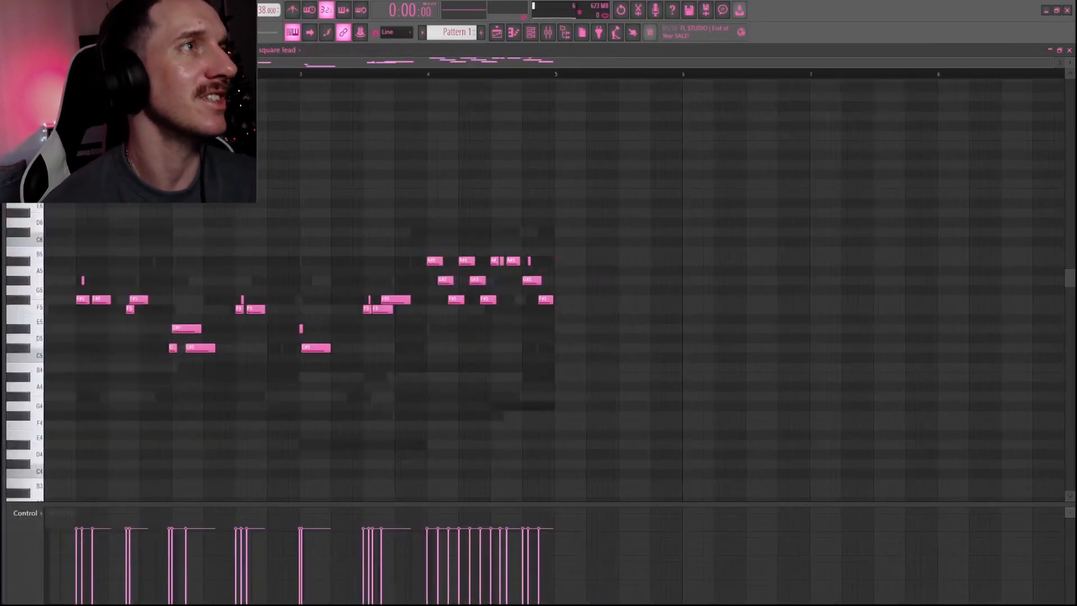
Play back the shifted square lead melody from the beginning and again from bar 4 to check its fast descending run
key("space")
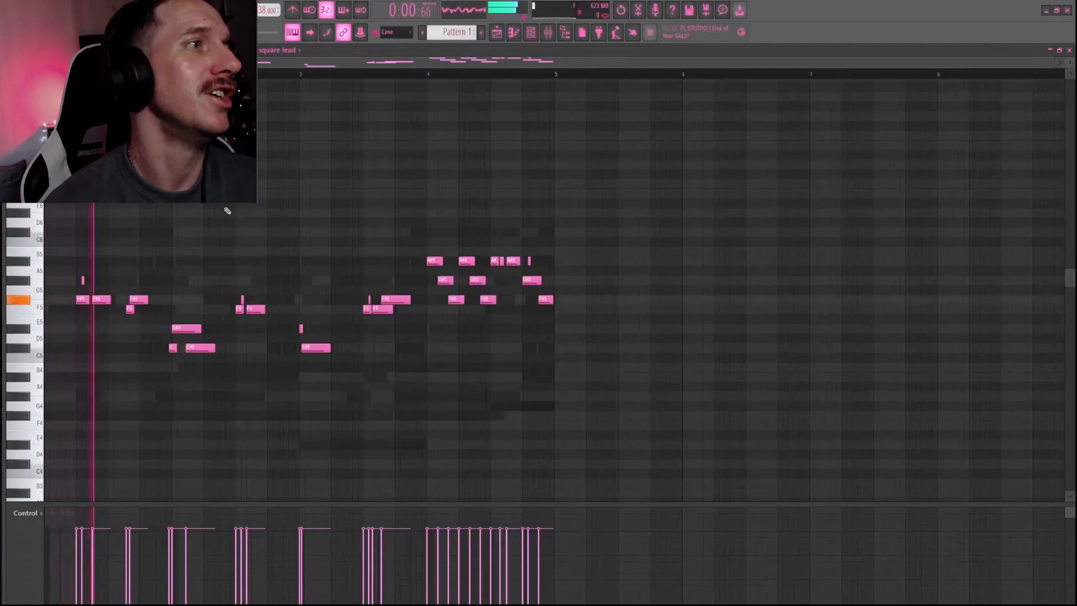
key("space")
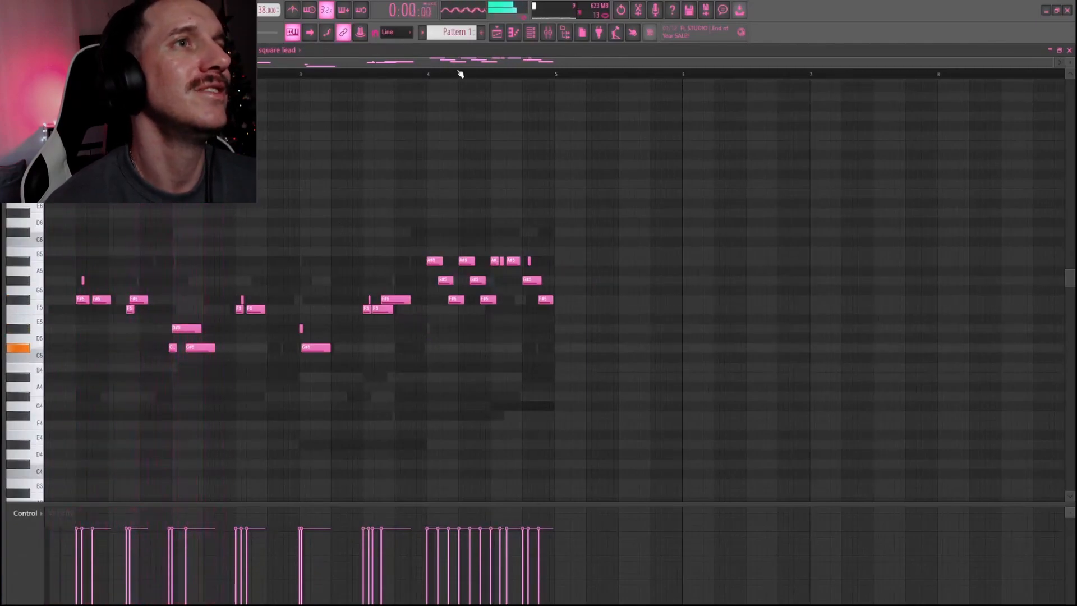
left_click(459, 74)
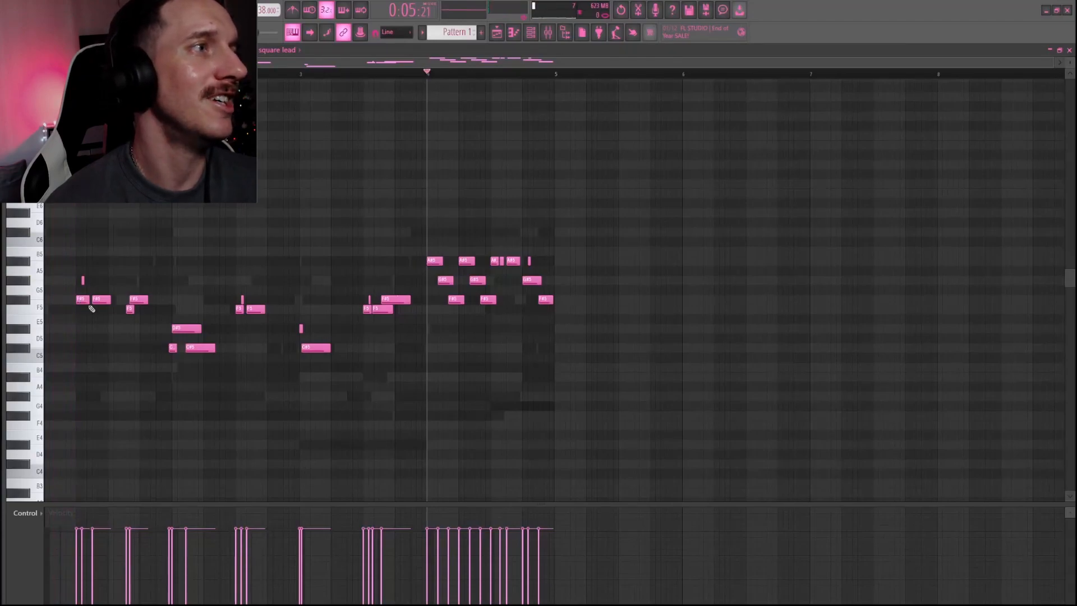
key("space")
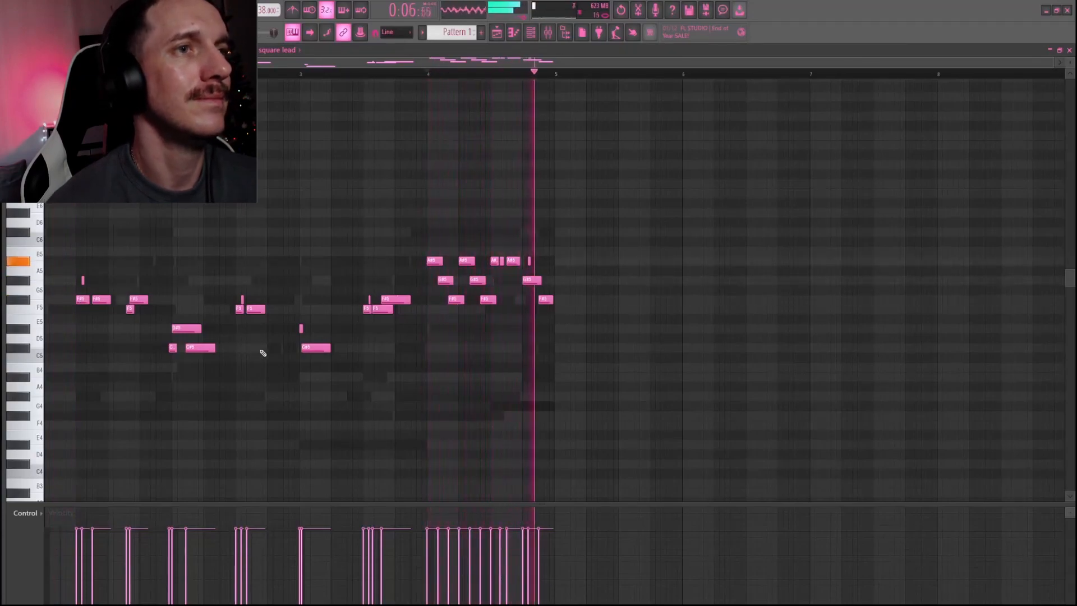
key("space")
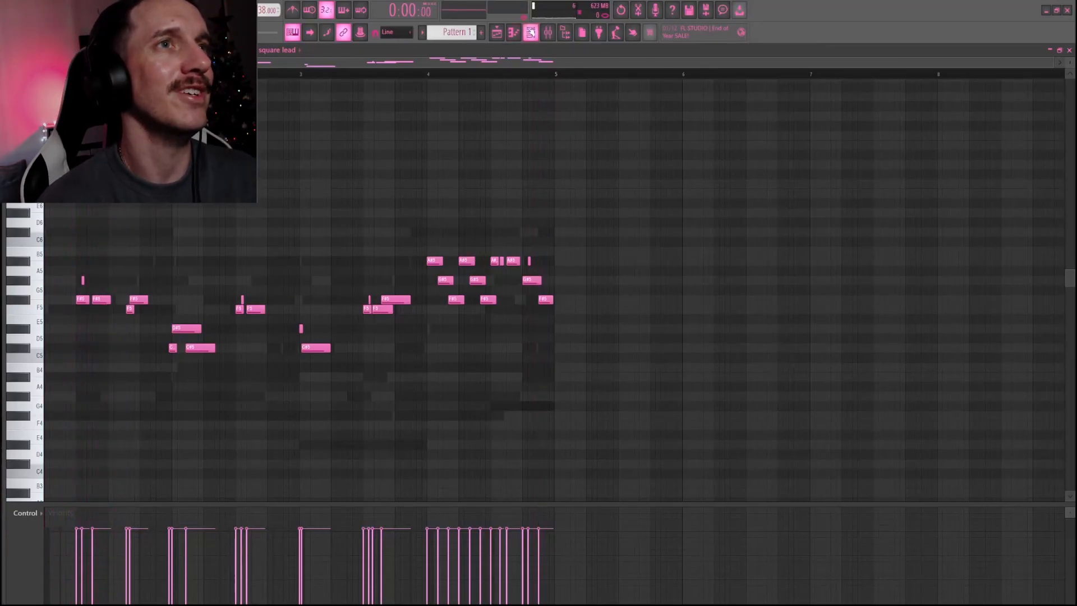
Show the channel list and examine the EP remix chord notes in the piano roll
left_click(530, 32)
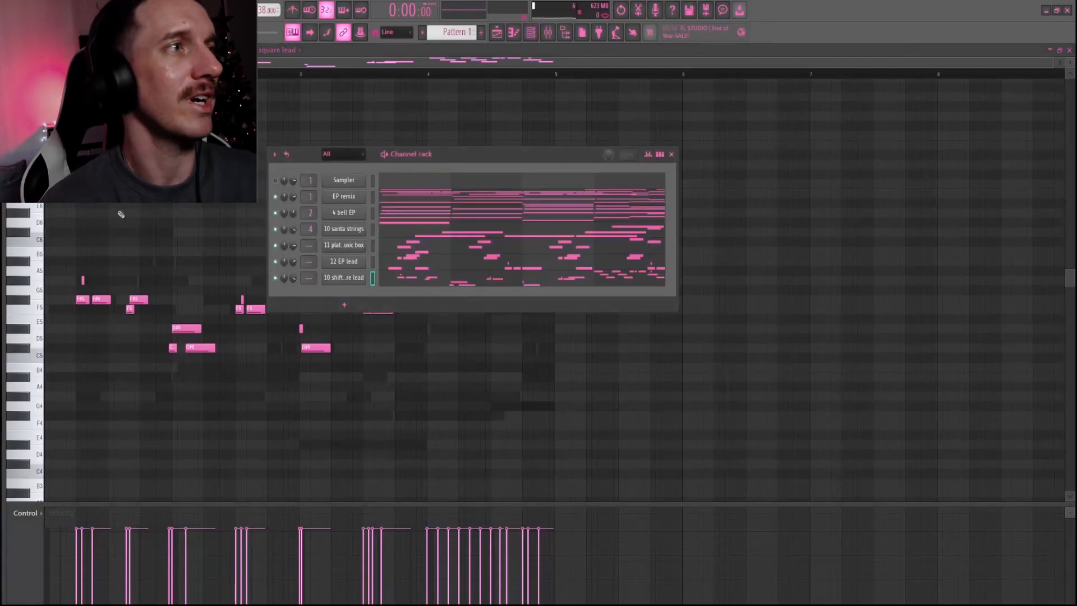
right_click(148, 310)
right_click(148, 310)
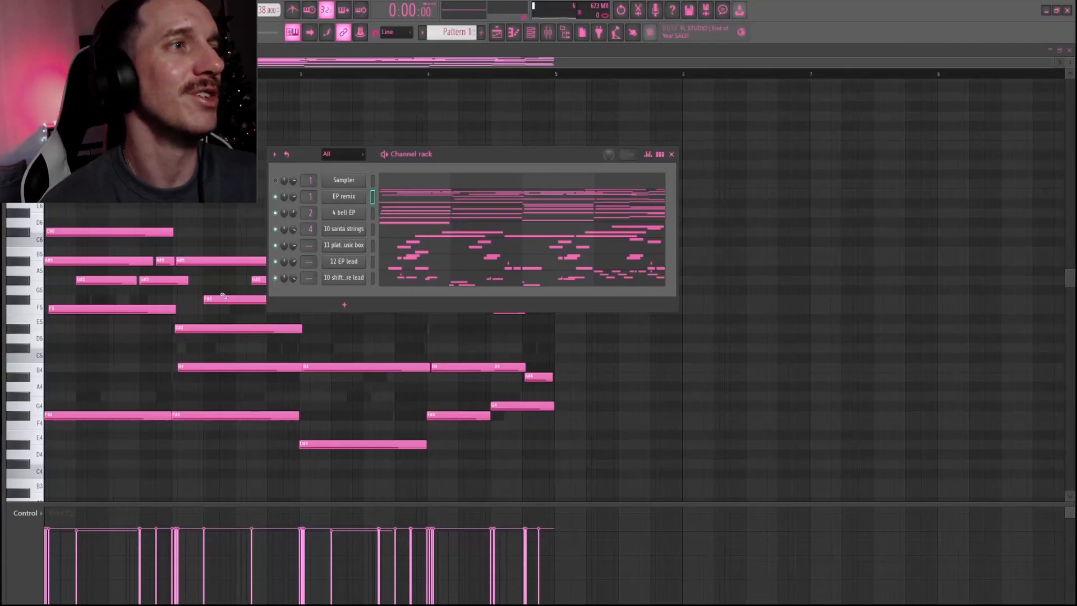
left_click(459, 223)
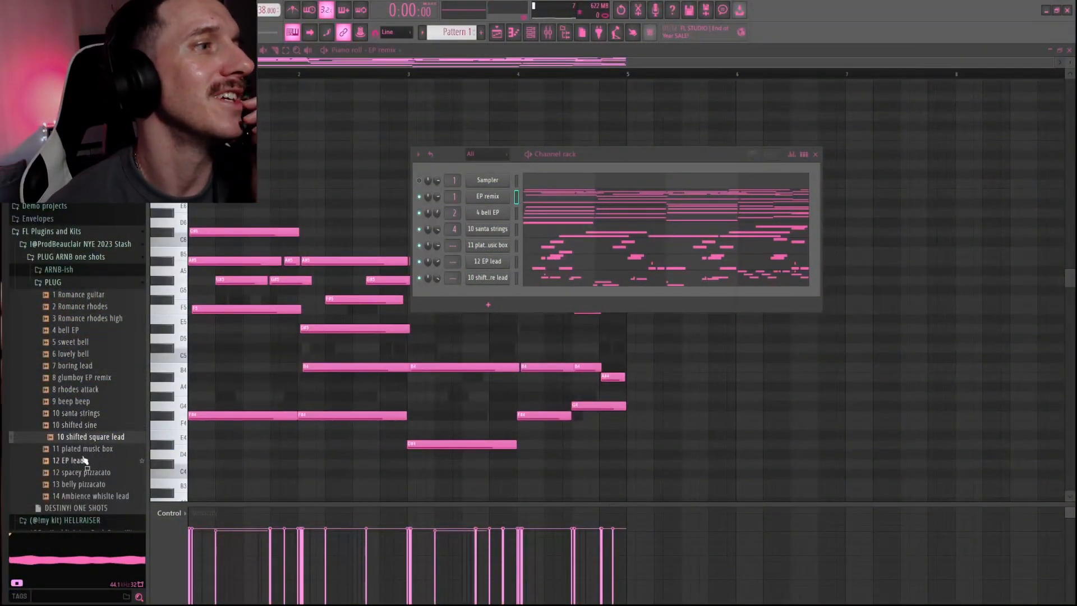
Add the 12 spacey pizzacato one-shot as a new channel and repeat its F#4 and C#5 notes on bar 1's fourth beat
left_click(98, 474)
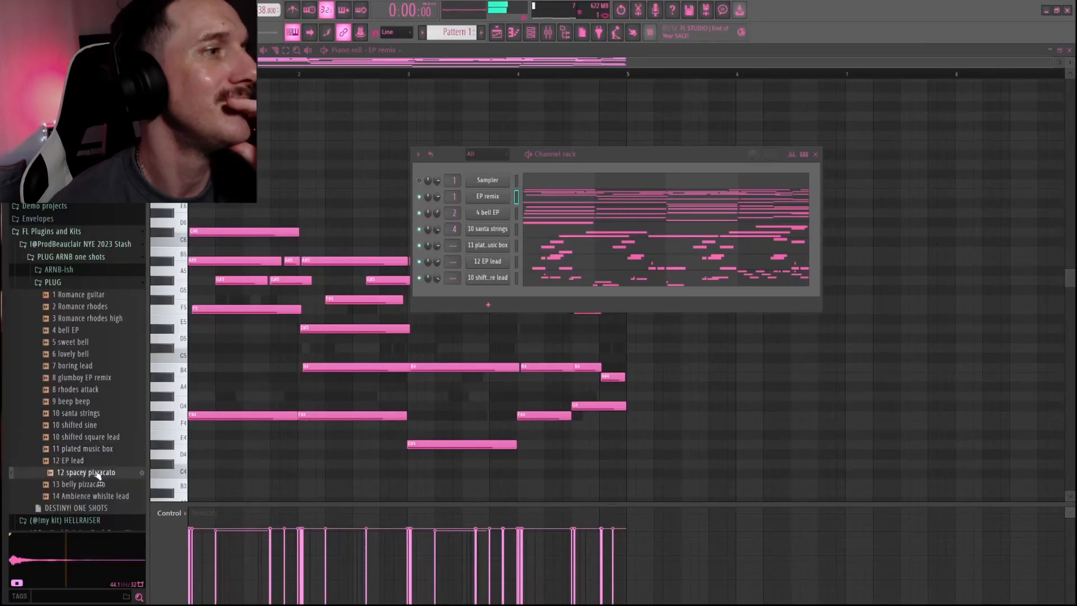
left_click_drag(99, 475, 353, 287)
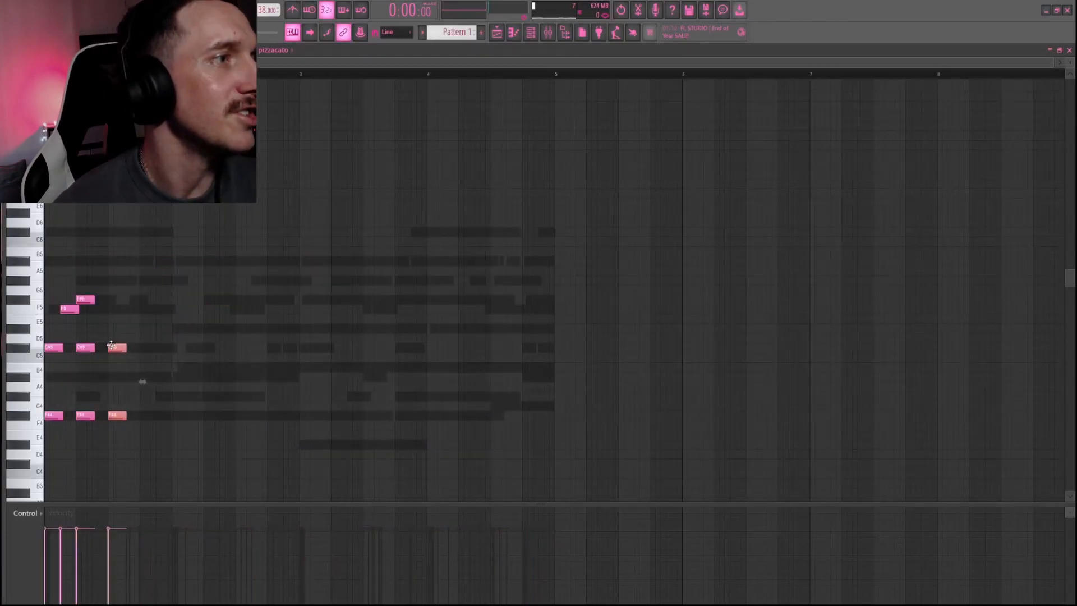
left_click_drag(111, 344, 163, 353)
key("space")
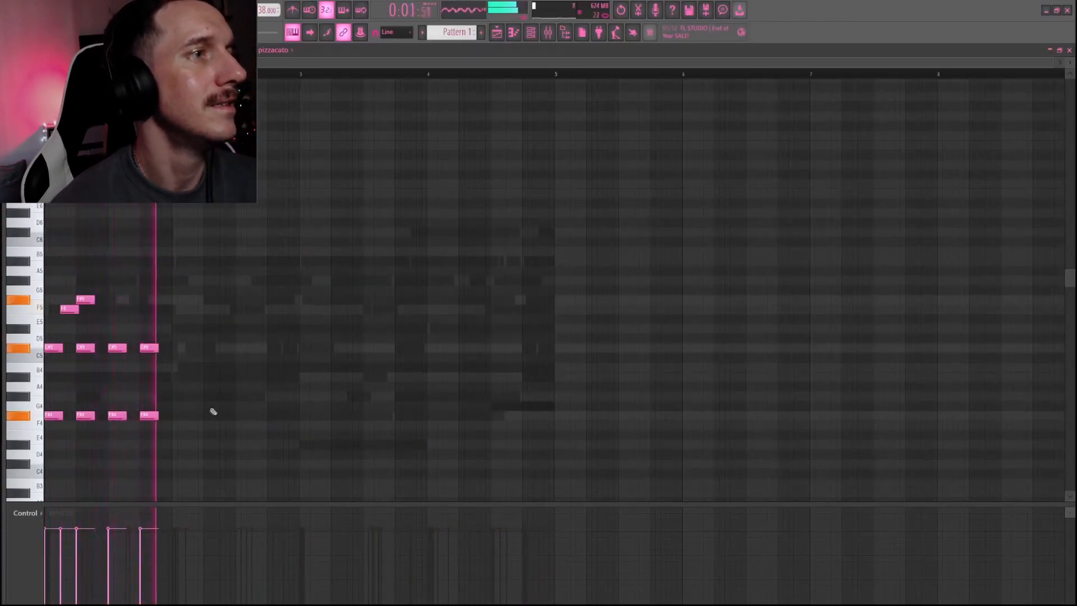
In the pizzicato part, copy the F5 and F#5 pickup near the end of bar 4 and raise bar 3's lower notes to G#4
key("space")
key("space")
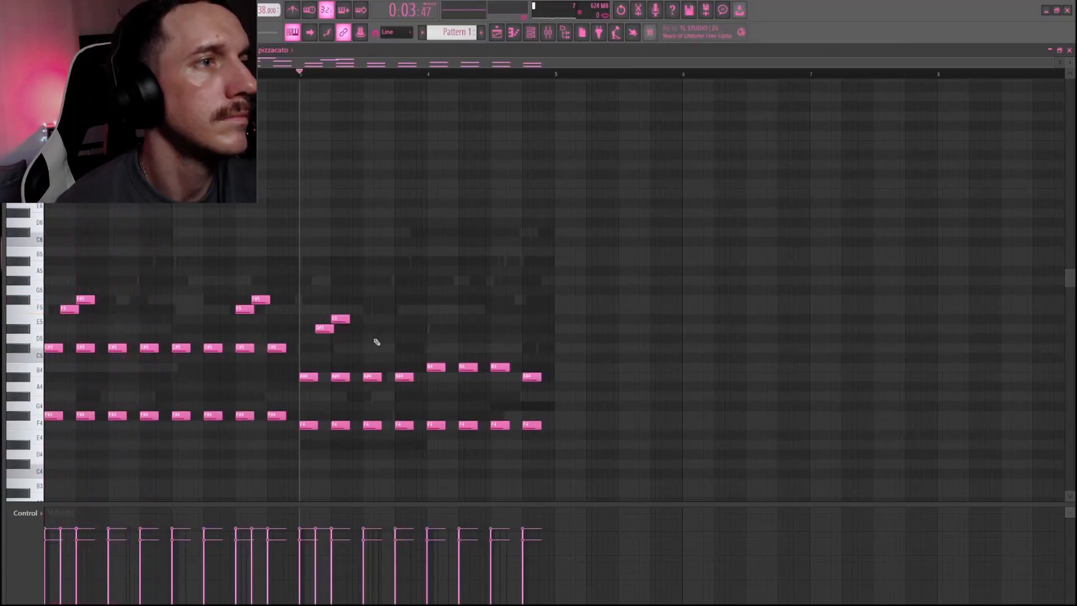
left_click_drag(376, 342, 515, 299)
left_click_drag(310, 425, 341, 396)
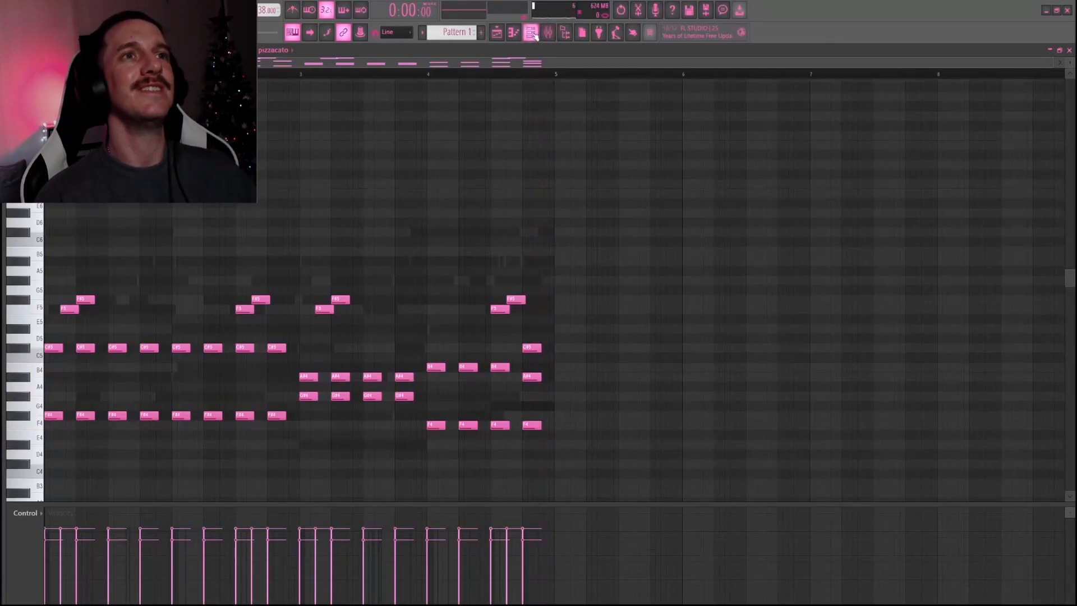
Refine the Regular Jugg 808 bass line, adding a closing C#5 after bar 8's last note and shortening it to the bar's end
key("F6")
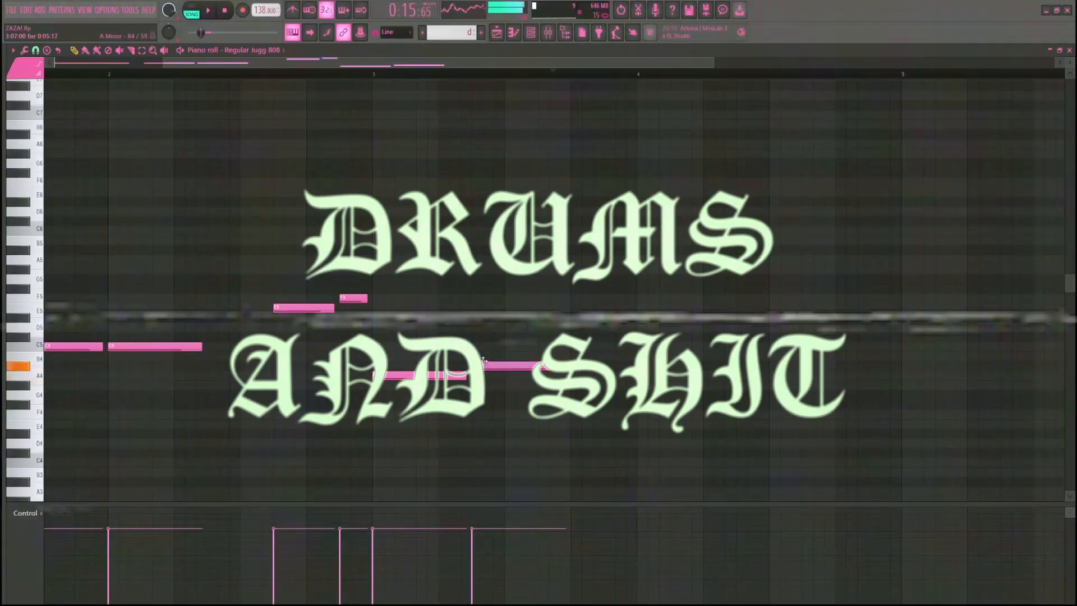
left_click_drag(422, 375, 426, 361)
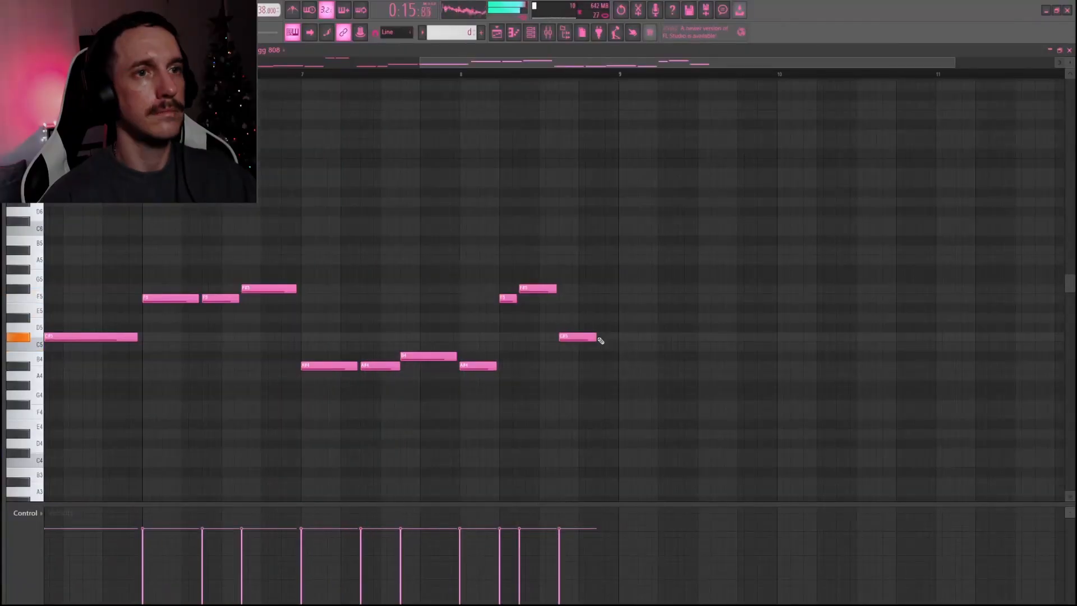
left_click(599, 336)
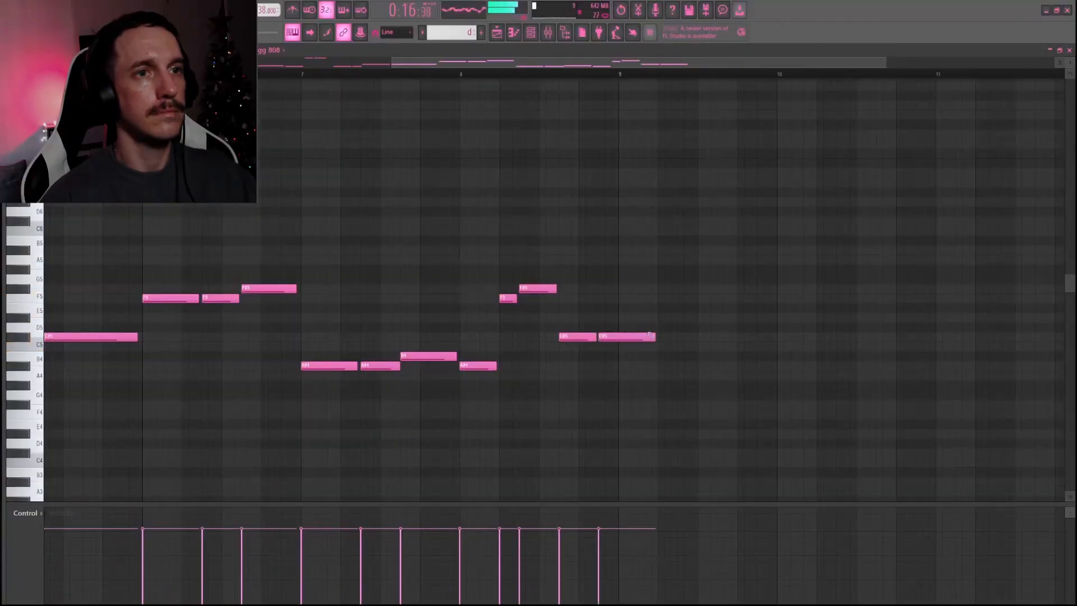
left_click_drag(655, 335, 616, 336)
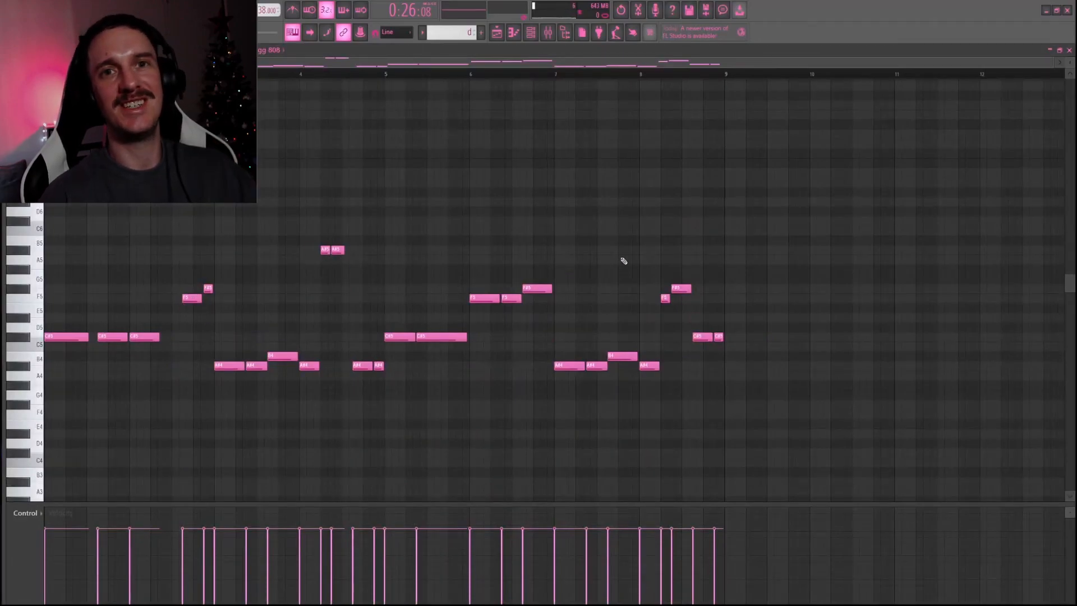
Add the {PNB} Rim, Glum Best Chant and Clap - Plugg samples as new channels and adjust the clap's sampler settings
key("F6")
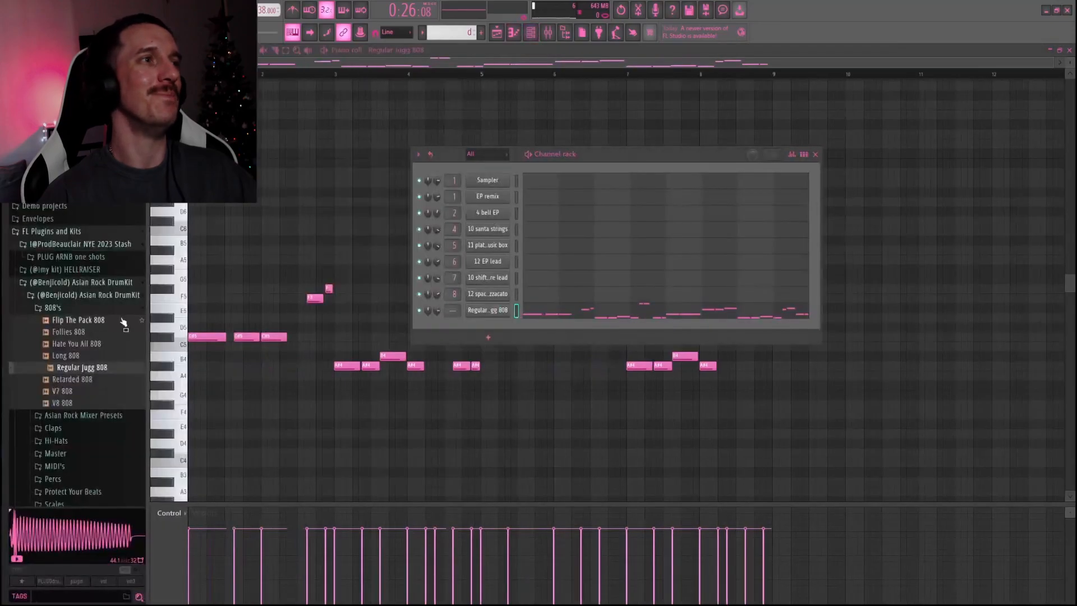
left_click(81, 309)
left_click(88, 296)
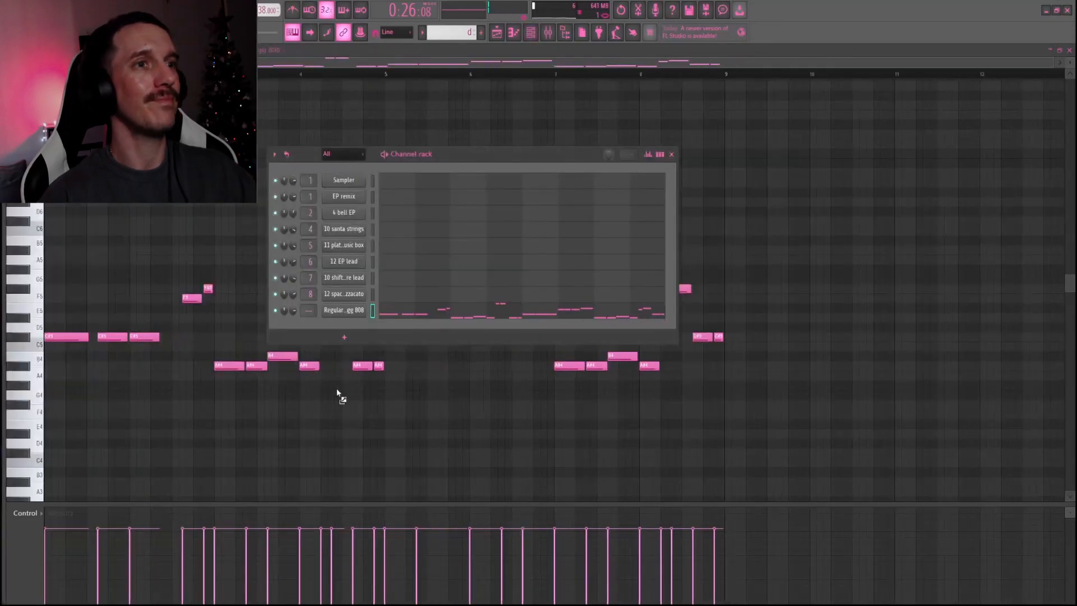
left_click_drag(333, 338, 334, 340)
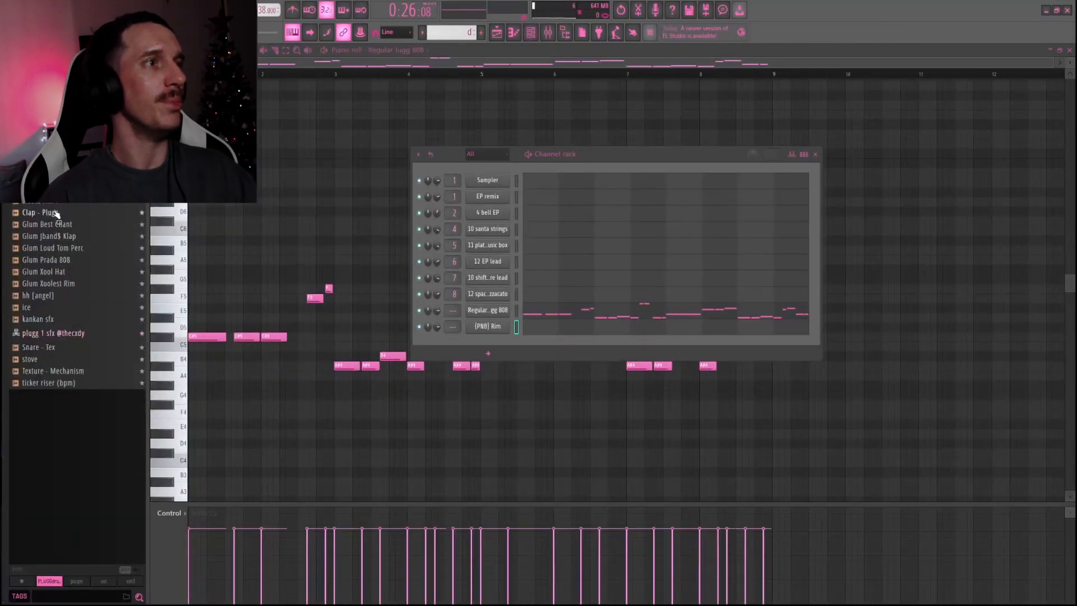
left_click_drag(65, 228, 351, 325)
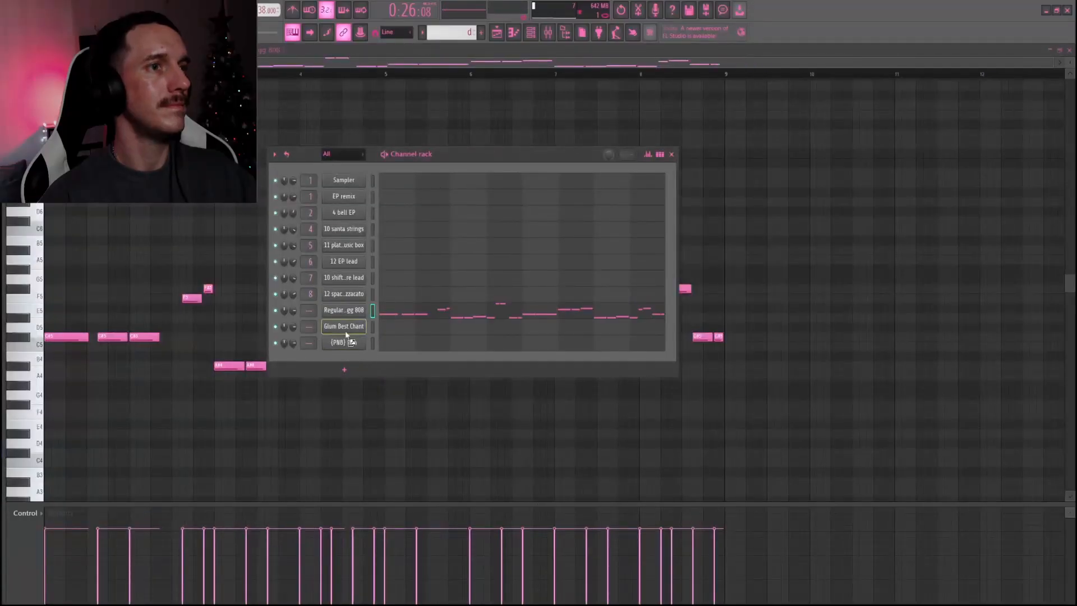
left_click_drag(346, 335, 346, 335)
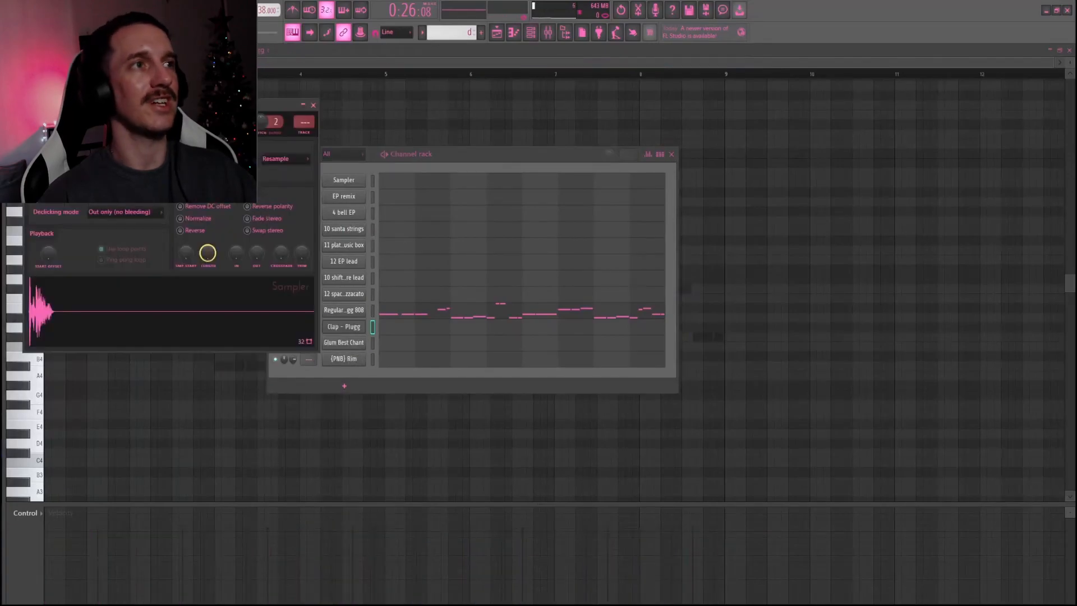
left_click(225, 194)
left_click_drag(186, 213, 187, 201)
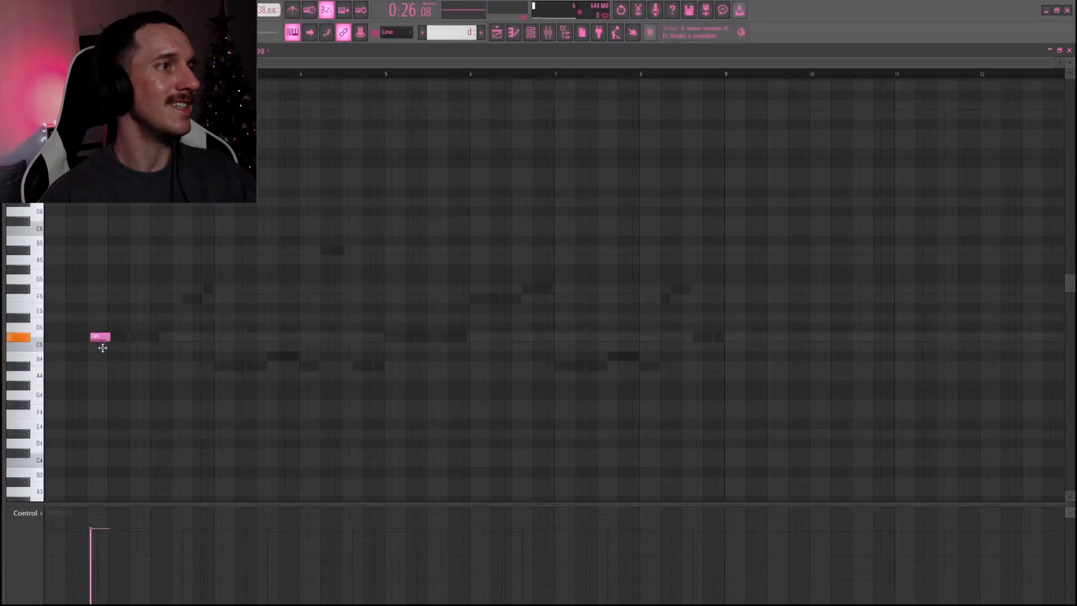
Repeat the bar 1 Clap - Plugg hit through all eight bars and move the Glum Best Chant C5 hit to bar 1's fourth beat
key("ctrl+b")
key("ctrl+b")
key("ctrl+b")
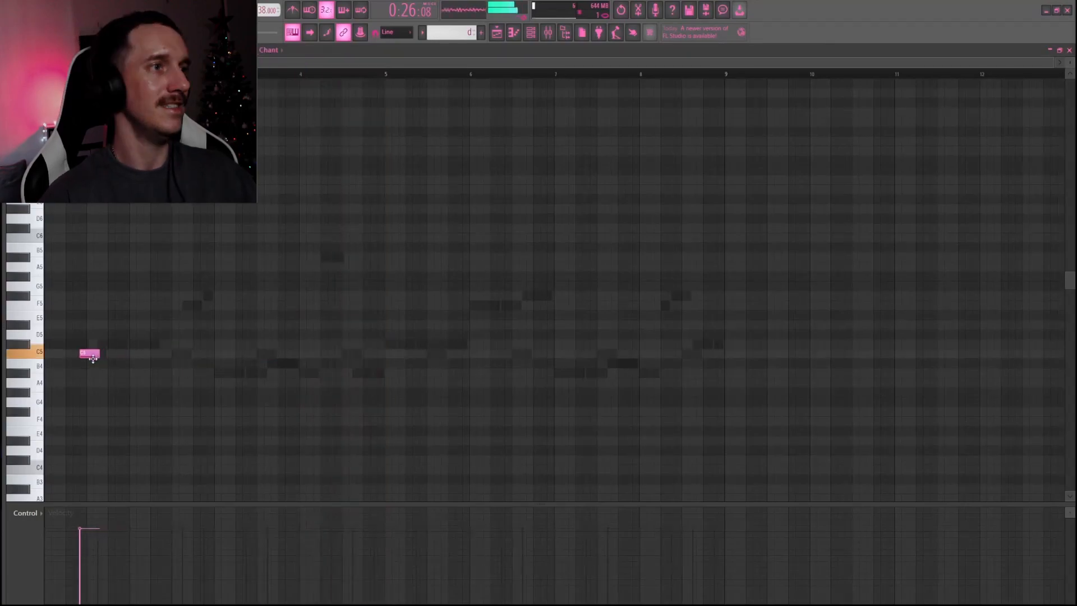
left_click_drag(93, 359, 122, 358)
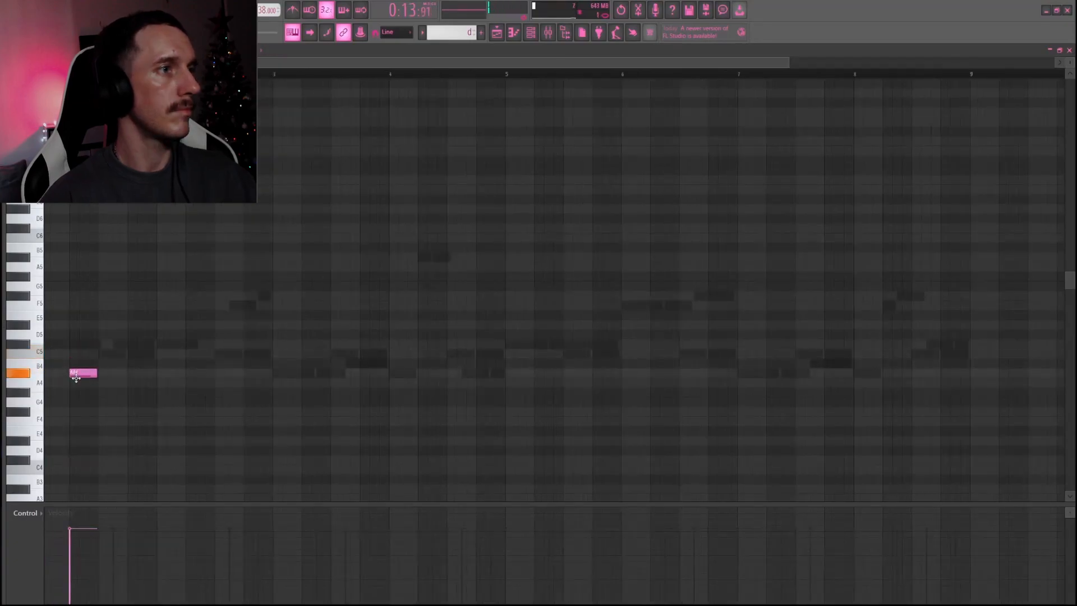
Build a roll of three short A4 notes for {PNB} Rim in bar 1's second beat
left_click_drag(75, 378, 75, 383)
left_click(82, 382)
left_click(97, 381)
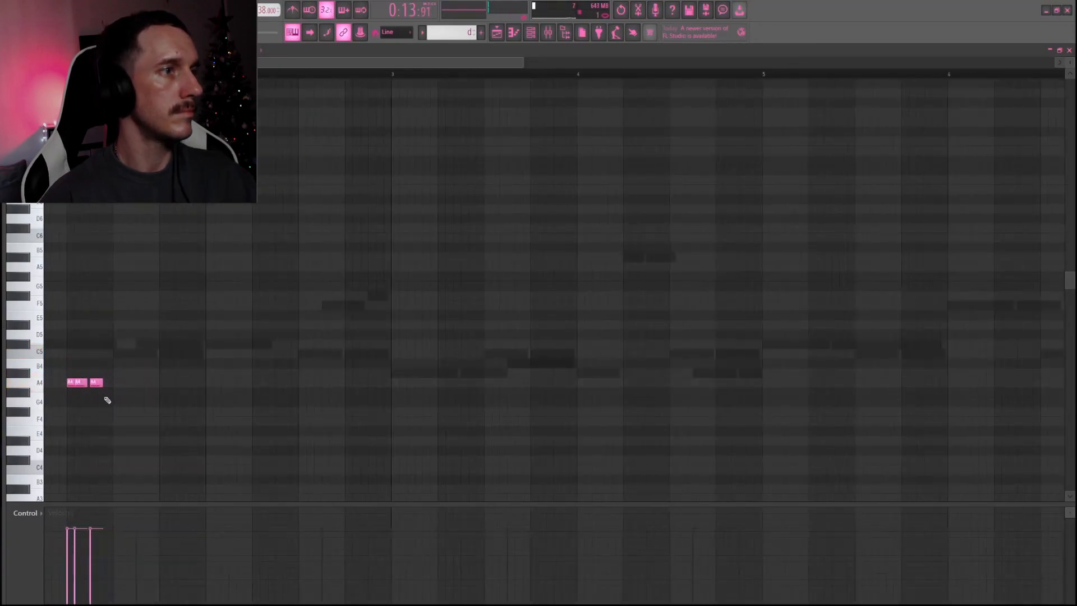
left_click(95, 382)
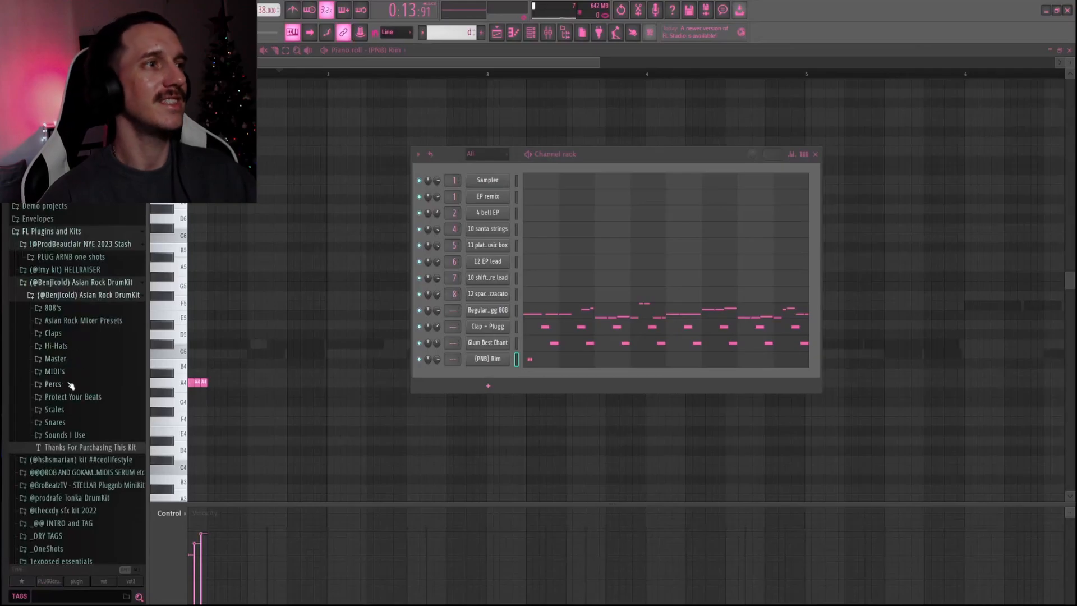
Add the Regular Perc, Same Perc and BenjiCold Perc samples as channels and place a Regular Perc hit late in bar 1's fourth beat
left_click(75, 384)
left_click_drag(76, 432, 83, 443)
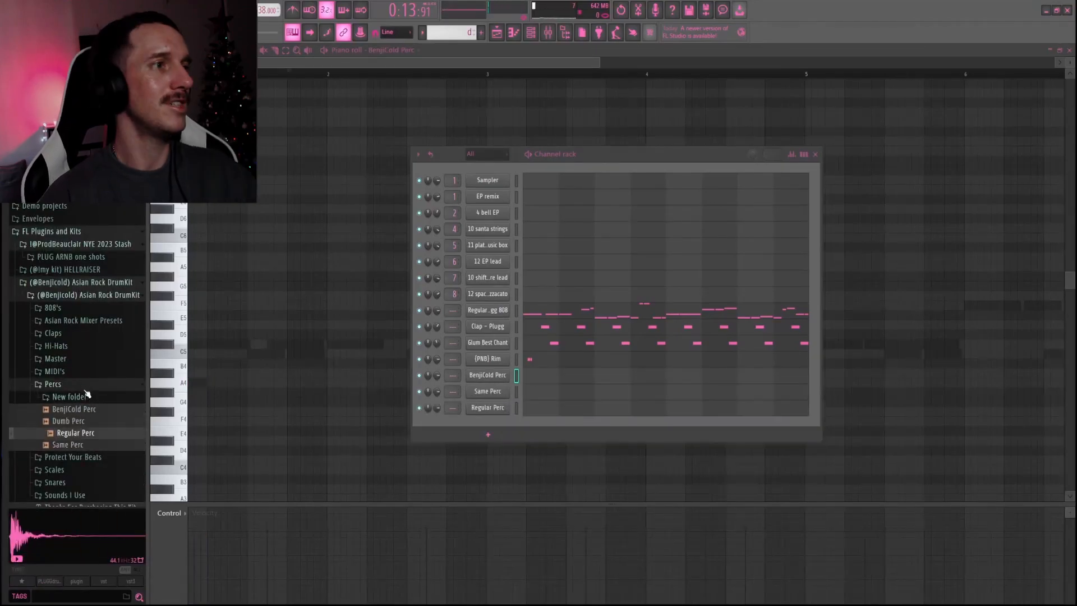
left_click(82, 387)
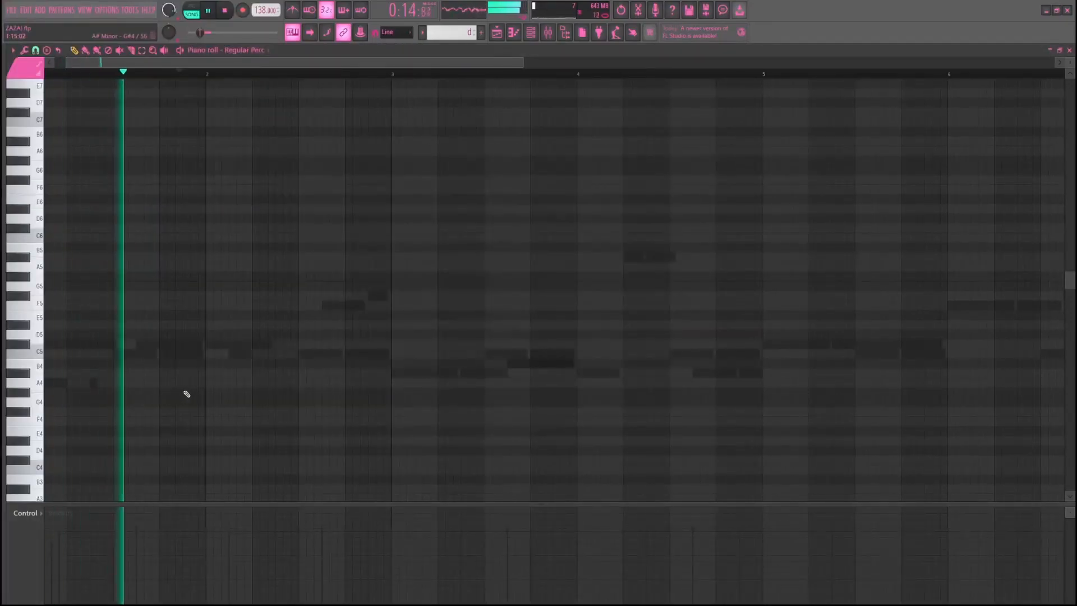
left_click(185, 385)
left_click_drag(186, 383, 180, 325)
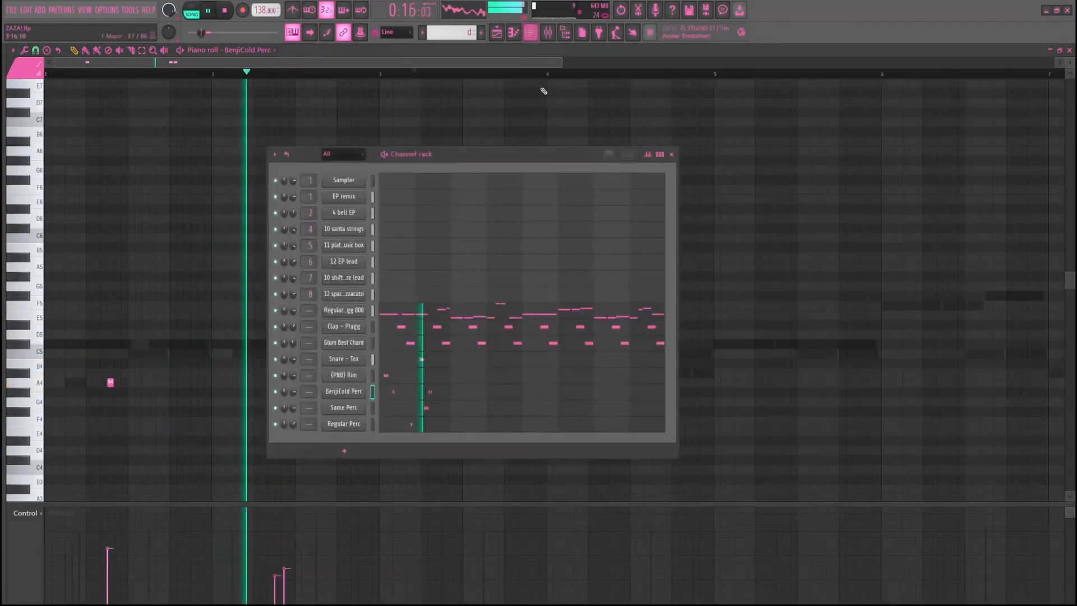
Repeat the two-bar rim and percussion hits in bars 3 and 4, adding an extra Regular Perc C5 in bar 4's third beat
left_click_drag(387, 74, 45, 76)
key("ctrl+b")
left_click(530, 33)
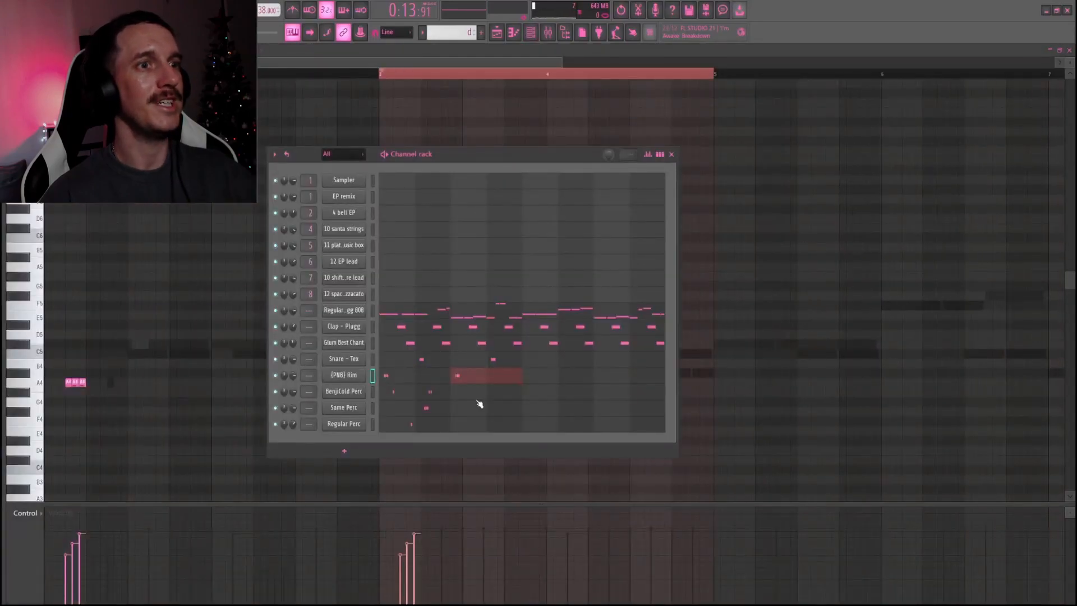
left_click(460, 395)
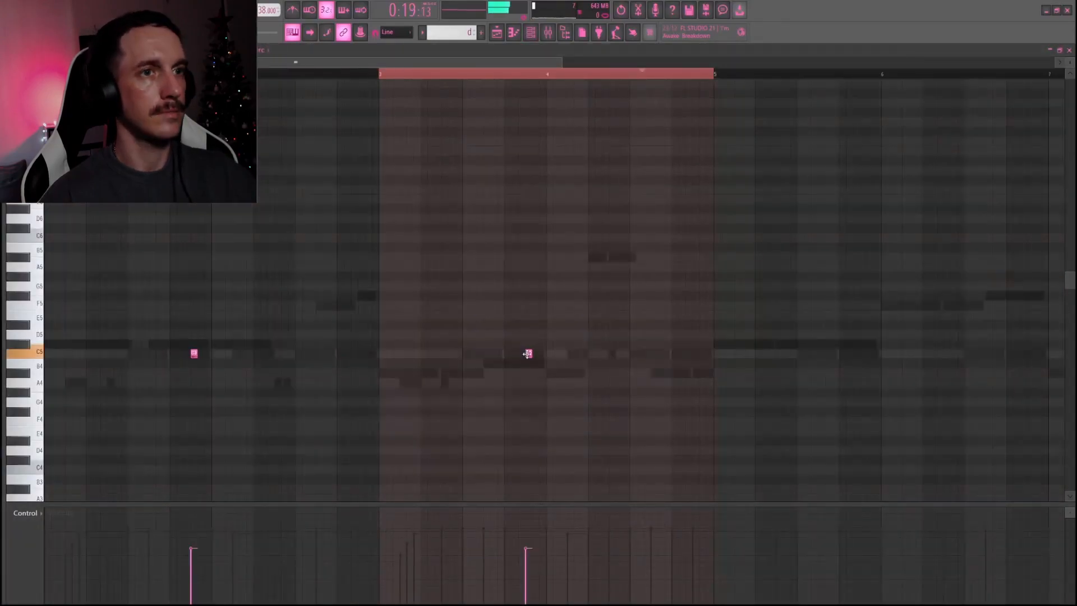
left_click_drag(569, 357, 666, 353)
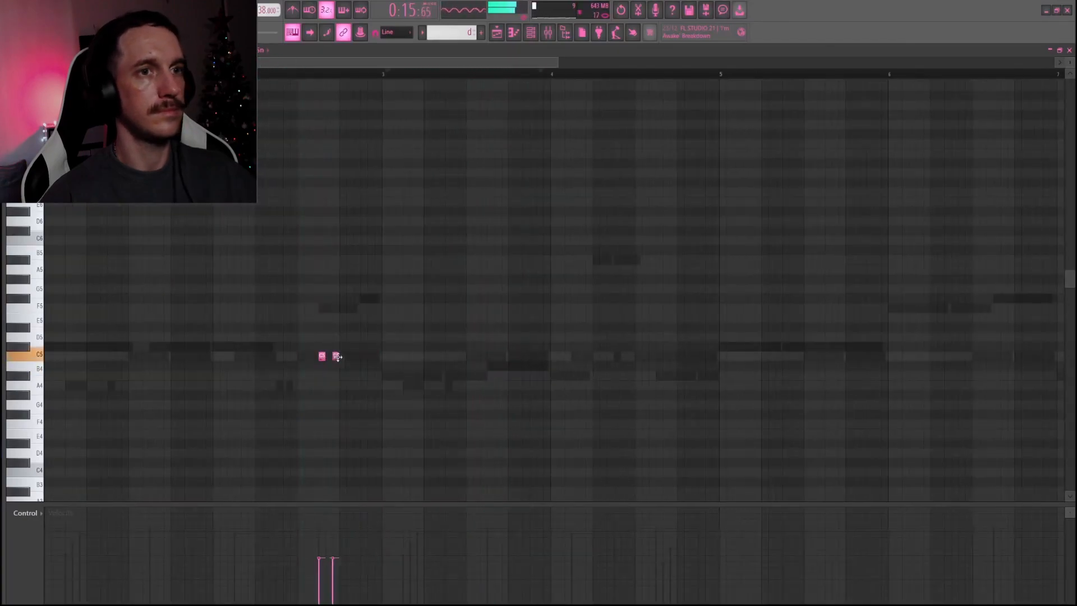
Move the second {PNB} ZaySn hit from bar 2 to bar 4's fourth beat and add another C5 hit after it
left_click_drag(330, 356, 680, 362)
left_click(701, 357)
key("space")
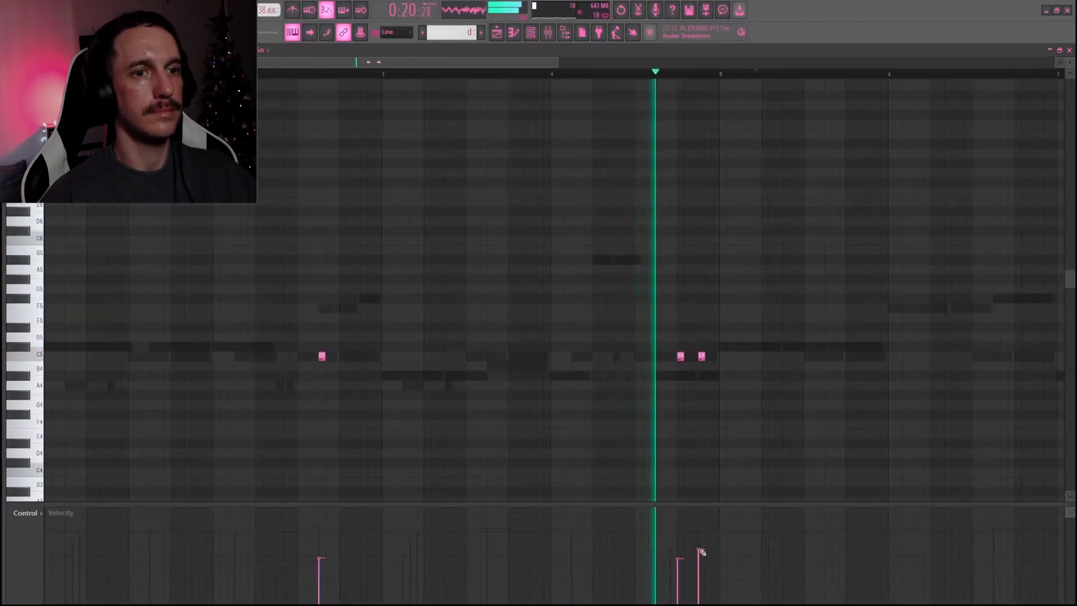
key("space")
left_click(708, 356)
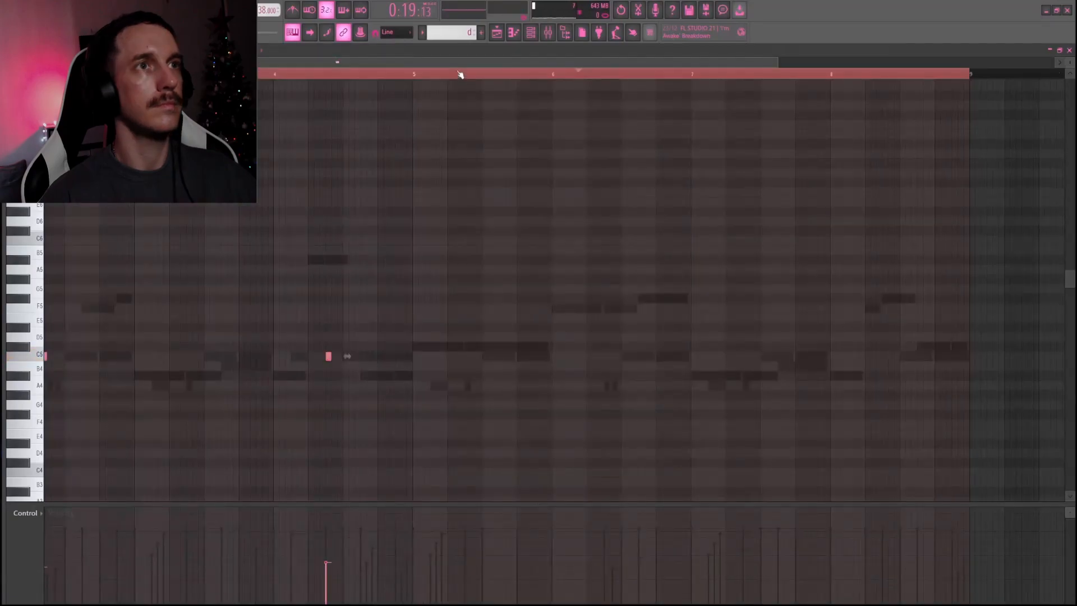
Select bars 1 to 4 of the percussion part and repeat its hits in bars 5 to 8
mouse_move(459, 74)
left_mouse_down()
mouse_move(415, 75)
mouse_move(441, 75)
left_mouse_up()
key("ctrl+Right")
key("ctrl+Left")
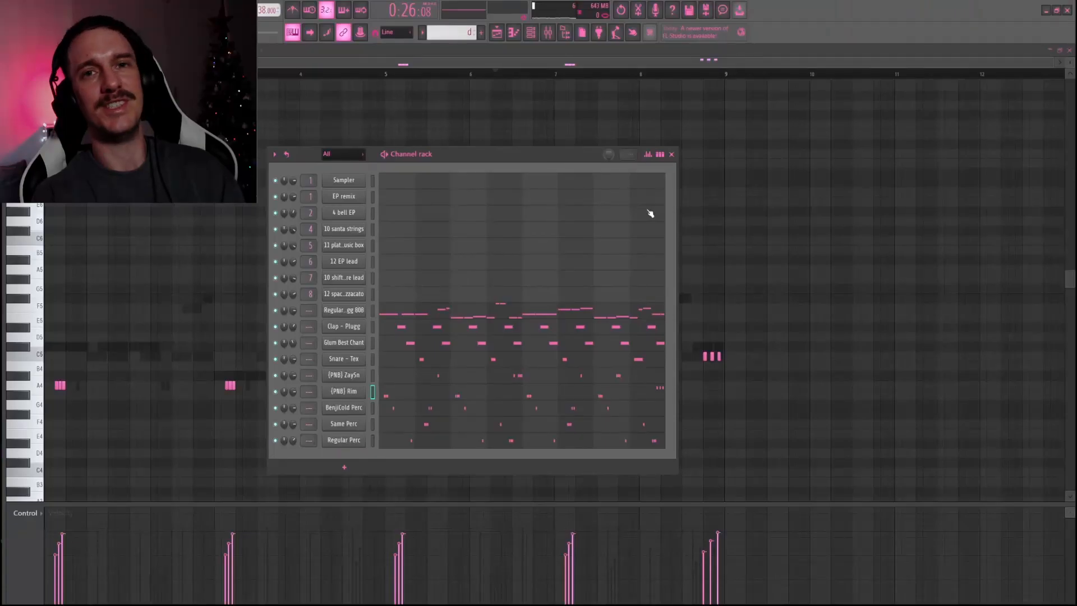
Open the Plugg drum midis folder among the scores and examine its chant, clap and hi-hat patterns
key("alt+F8")
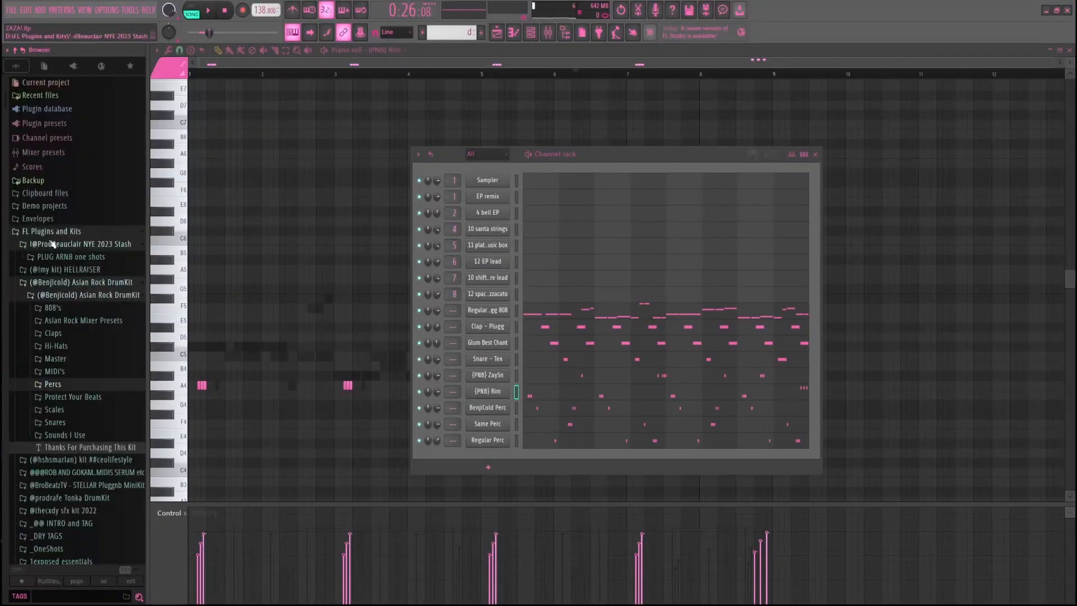
left_click(53, 238)
left_click(51, 167)
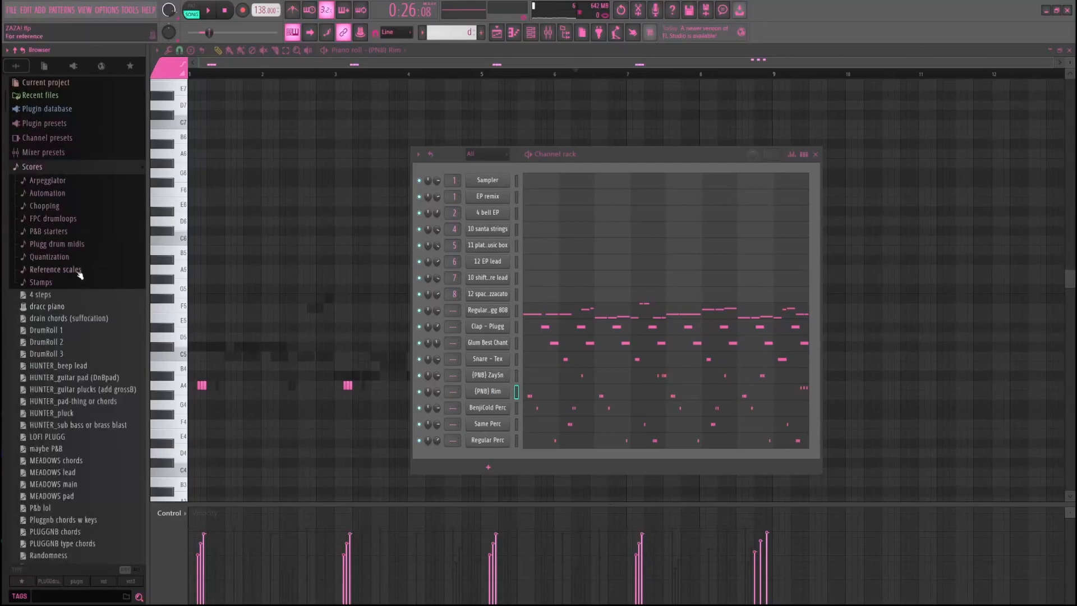
left_click(61, 244)
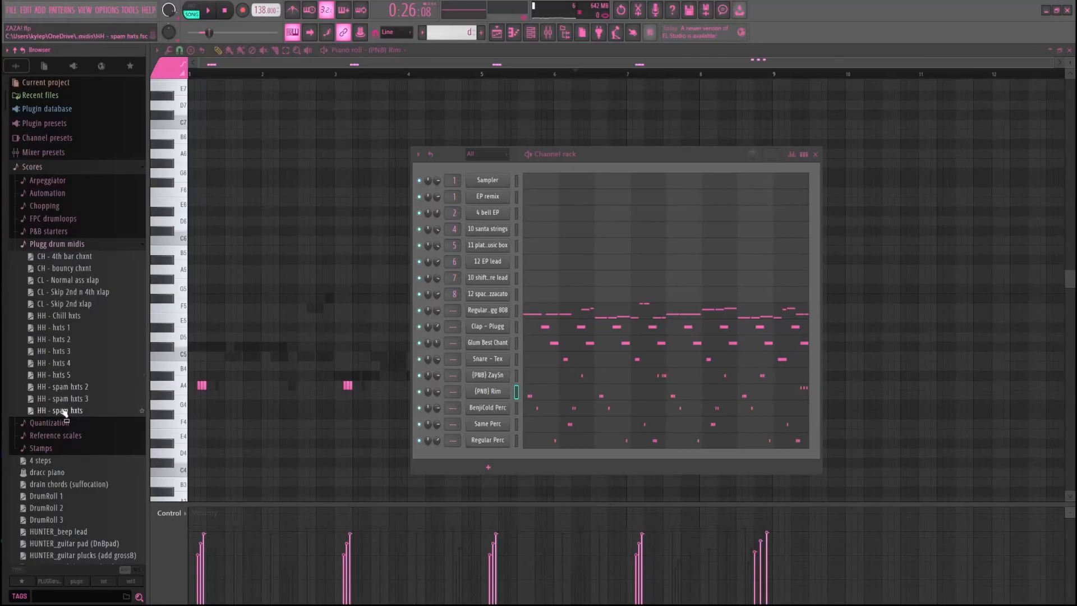
left_click(79, 303)
left_click(78, 297)
left_click(72, 269)
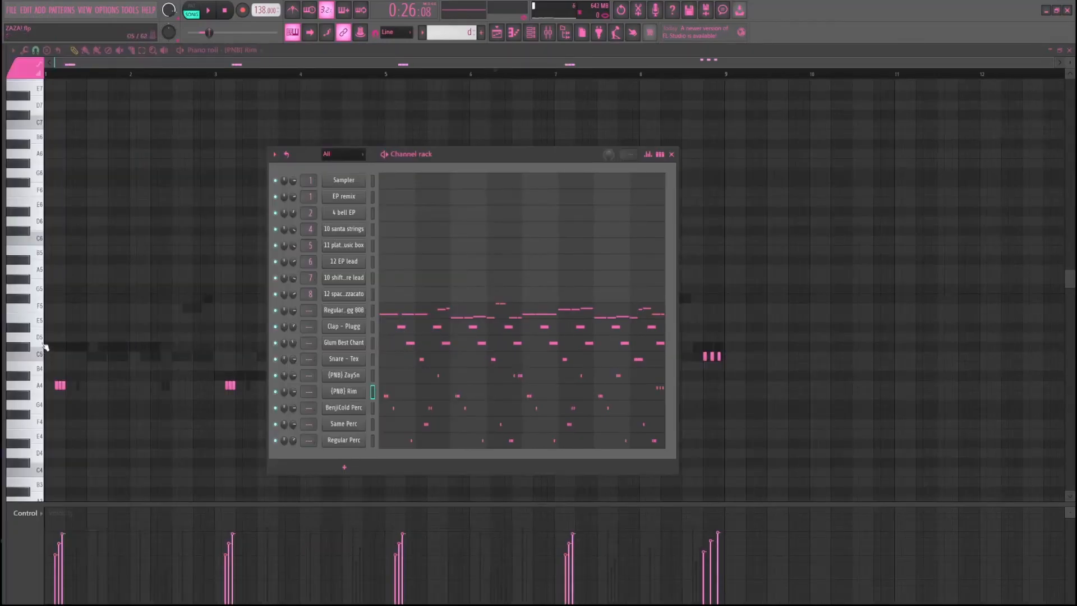
Look through the P&B starters scores and return to the Plugg drum midis folder
mouse_move(40, 317)
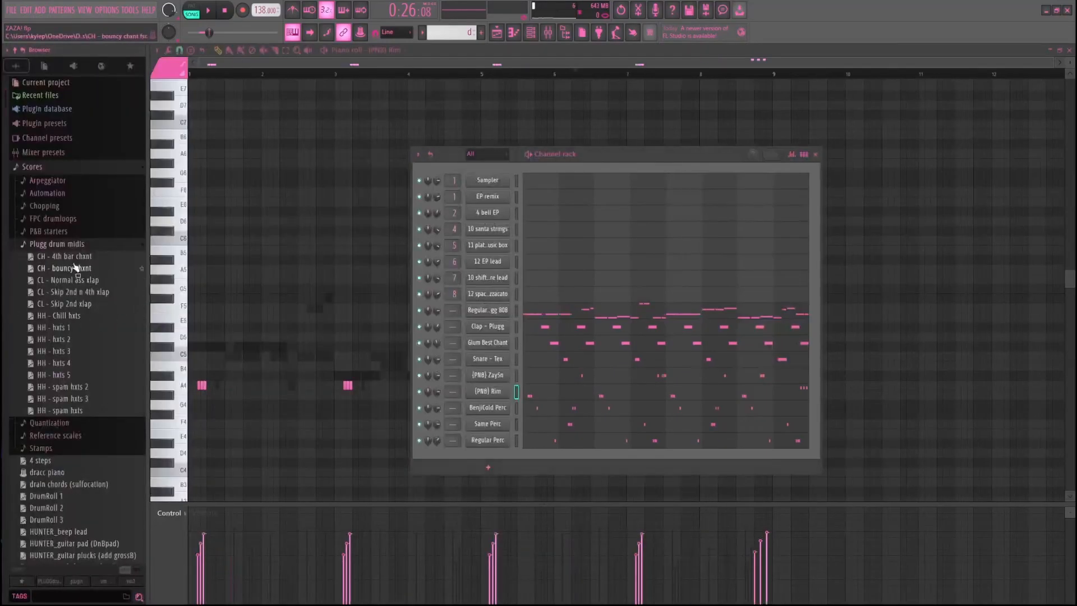
left_click(55, 247)
left_click(56, 231)
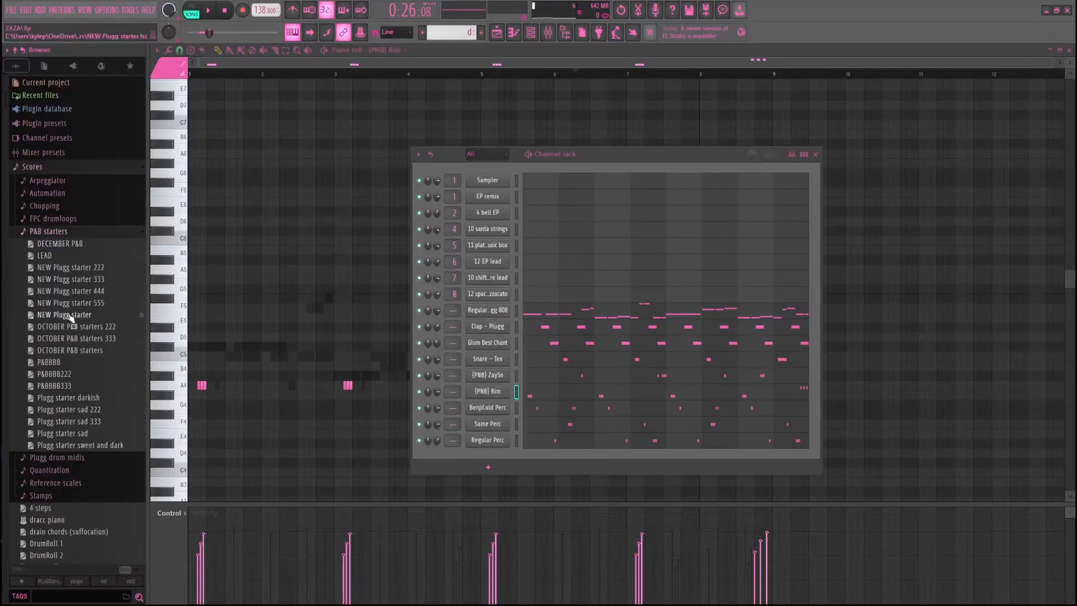
left_click(66, 232)
left_click(67, 244)
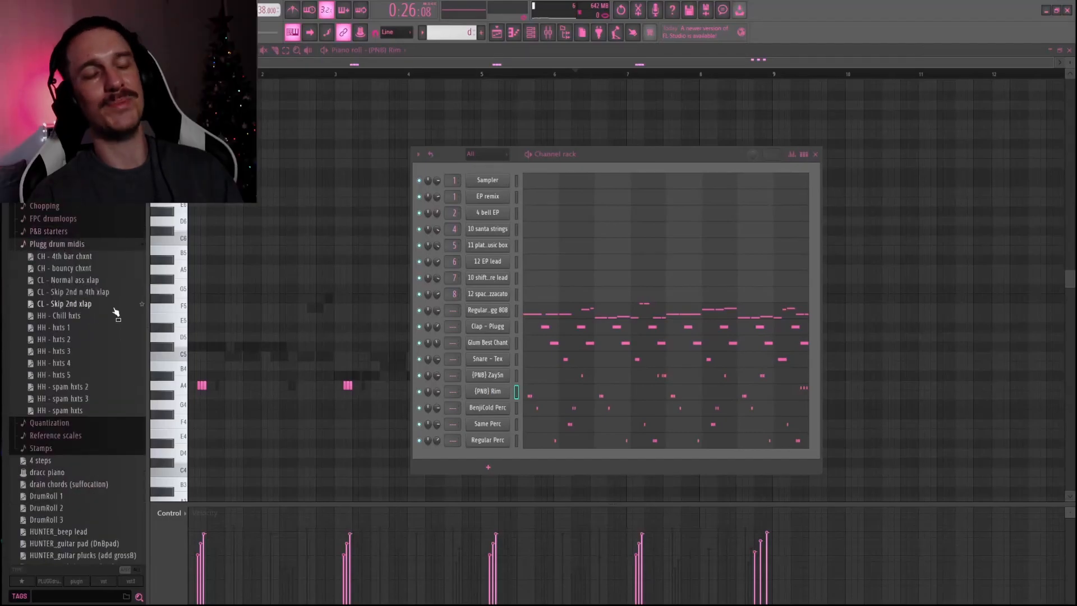
Add the hh [angel] sample as a new channel after Regular Perc and fill it with a ready-made hi-hat pattern across bars 1 to 8
left_click(54, 297)
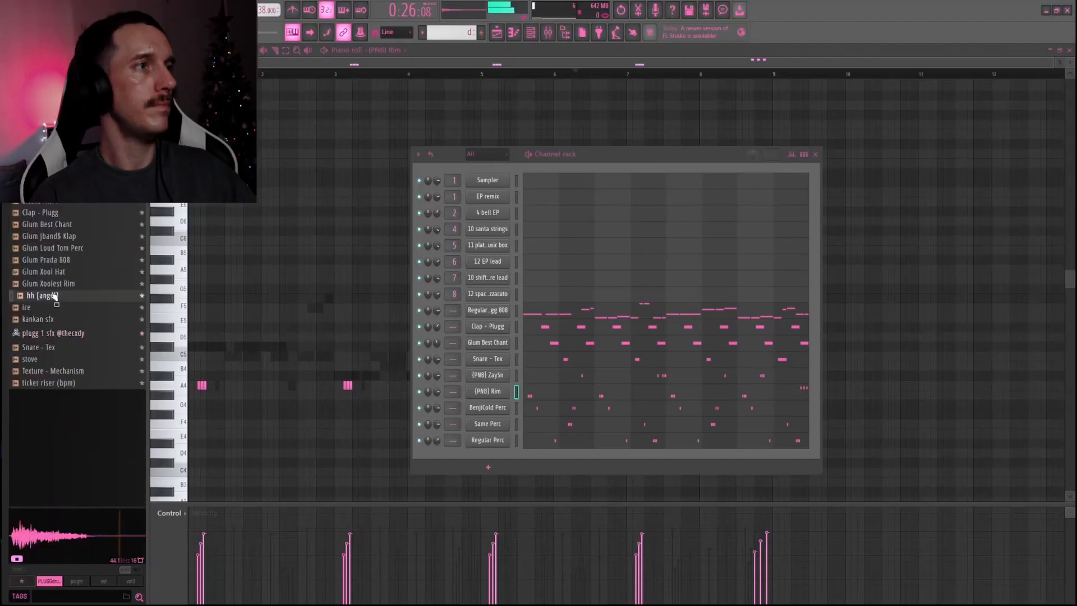
key("alt+F8")
left_click_drag(314, 459, 318, 459)
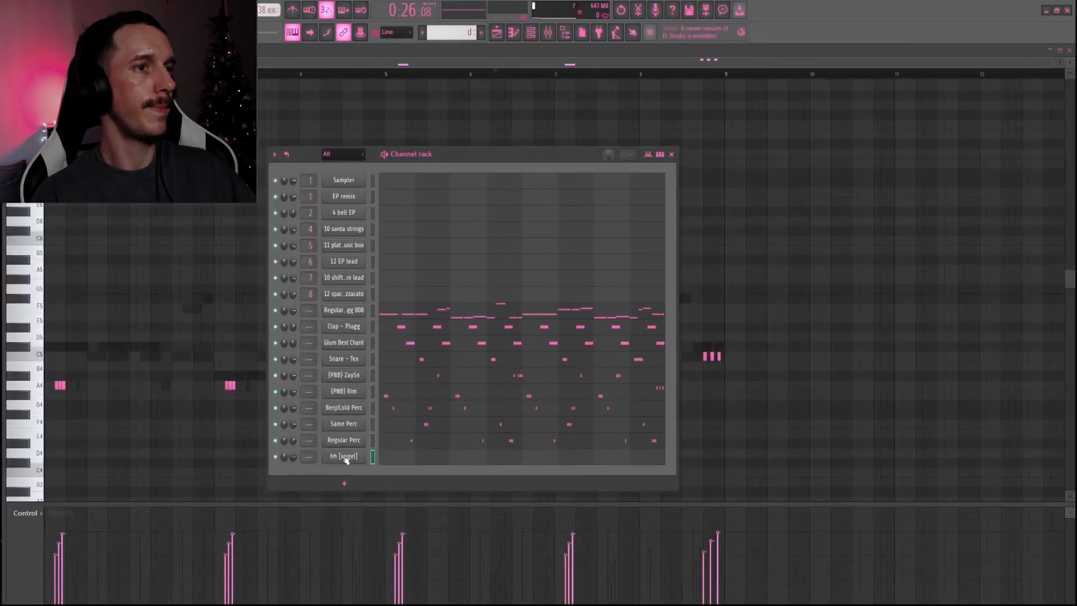
left_click(345, 457)
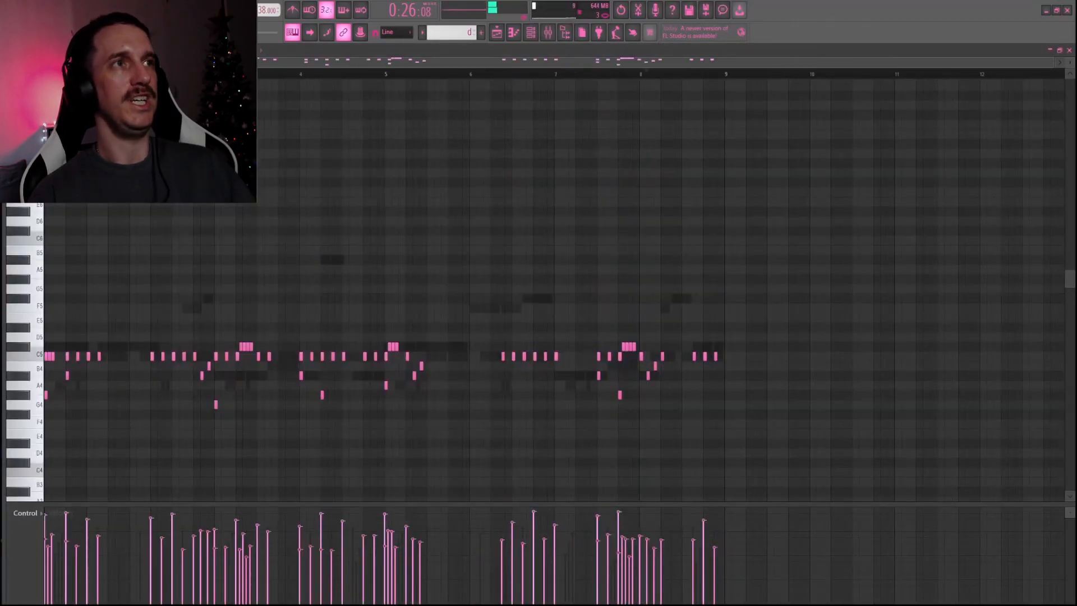
Stop playback and check the panning and velocity levels of the hh [angel] hi-hat notes
key("space")
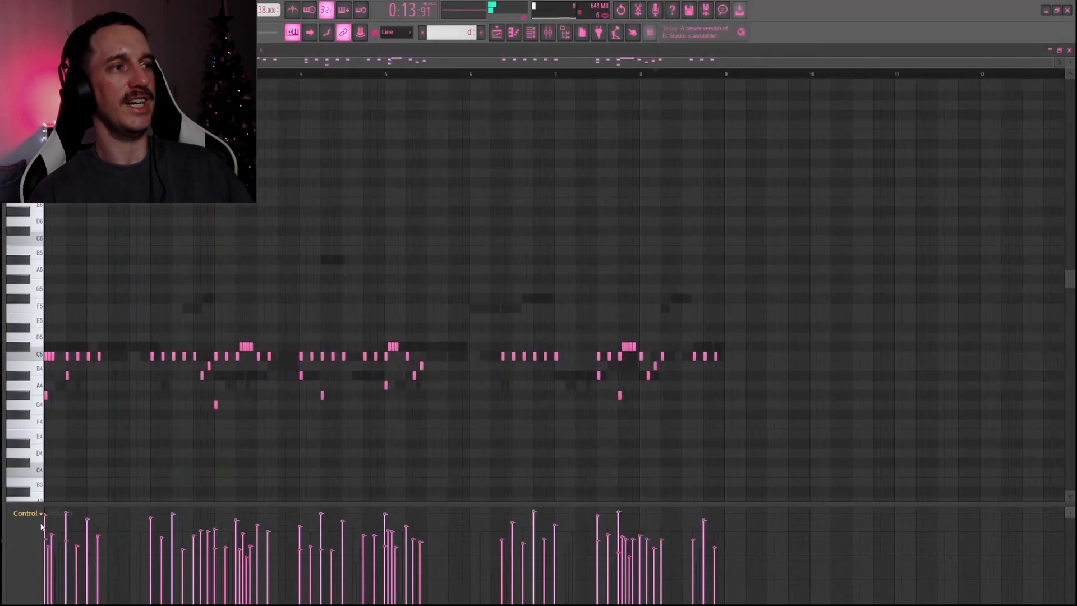
scroll(37, 530, "up", 1)
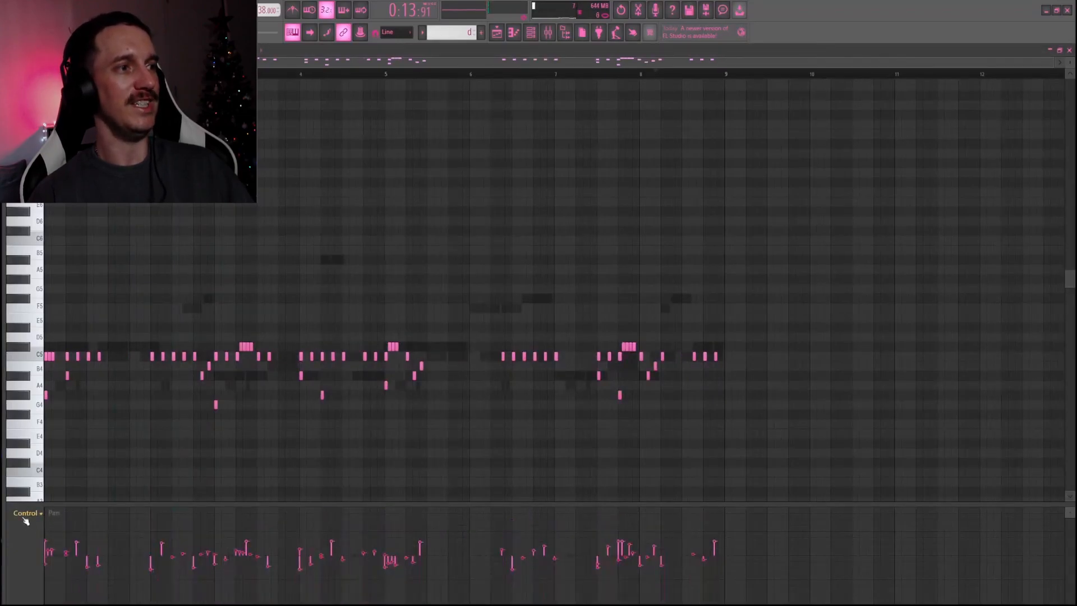
scroll(24, 542, "down", 1)
Route the drum channels from Regular Jugg 808 through hh [angel] to mixer inserts 9 to 18
key("F6")
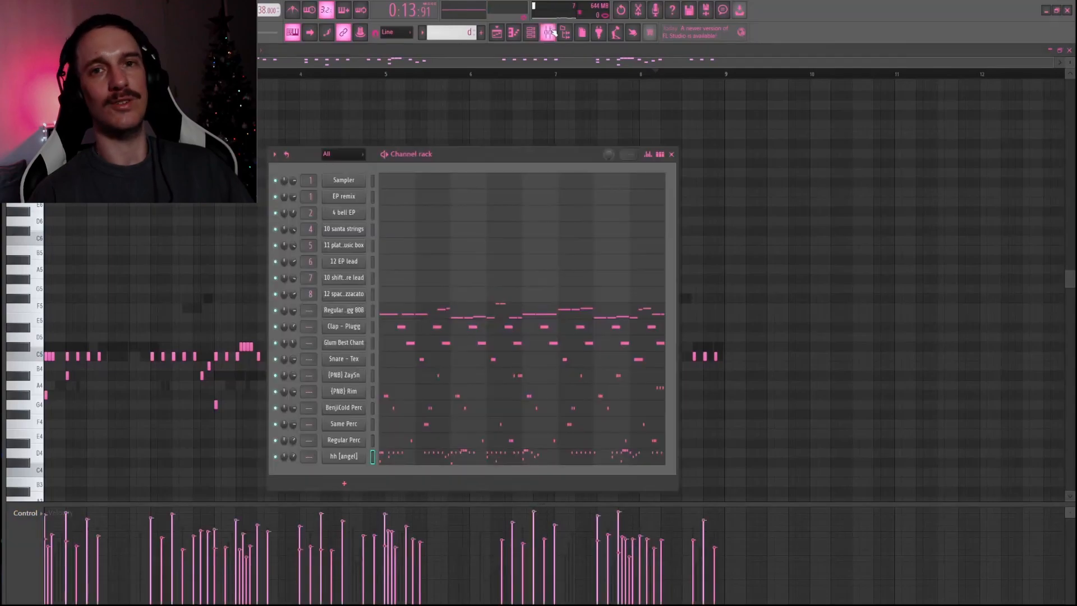
key("F9")
key("ctrl+l")
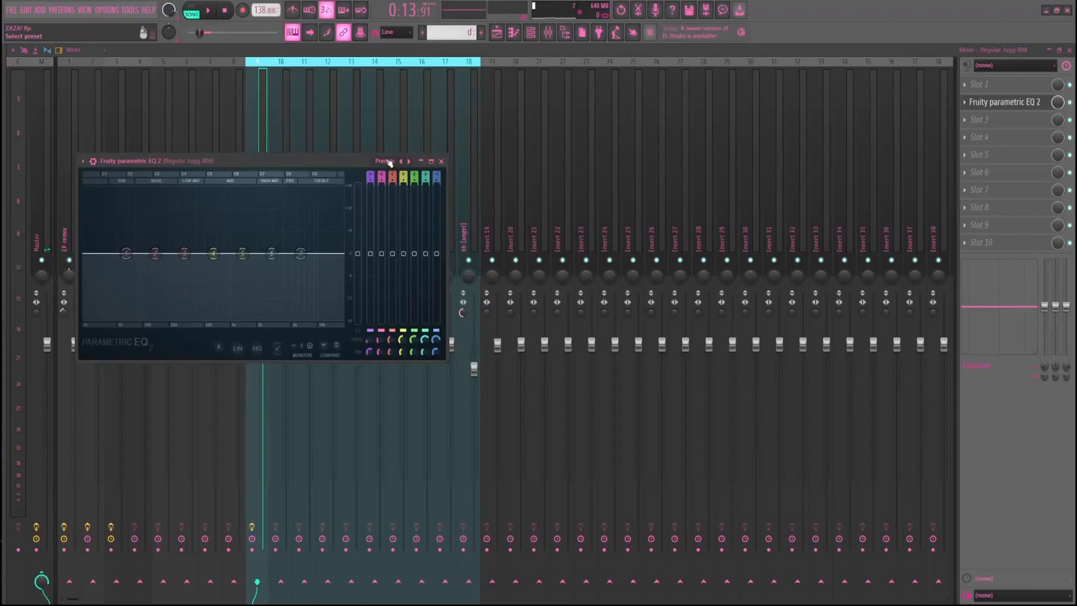
Apply the 20Hz + 18kHz cut preset to the Regular Jugg 808's Fruity parametric EQ 2 and pan BenjiCold Perc slightly off centre
left_click(432, 196)
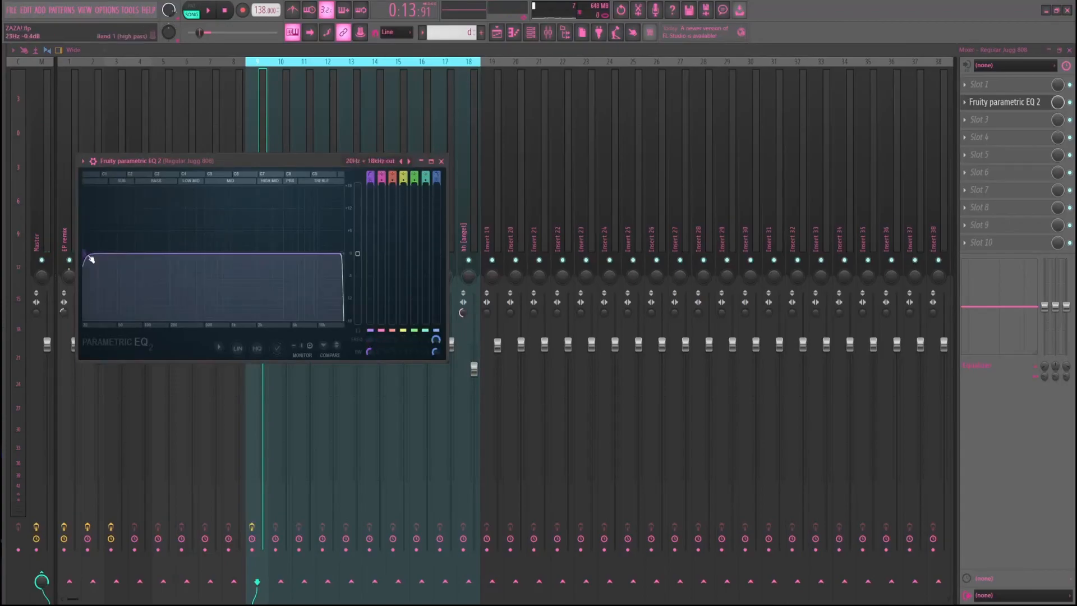
left_click(441, 161)
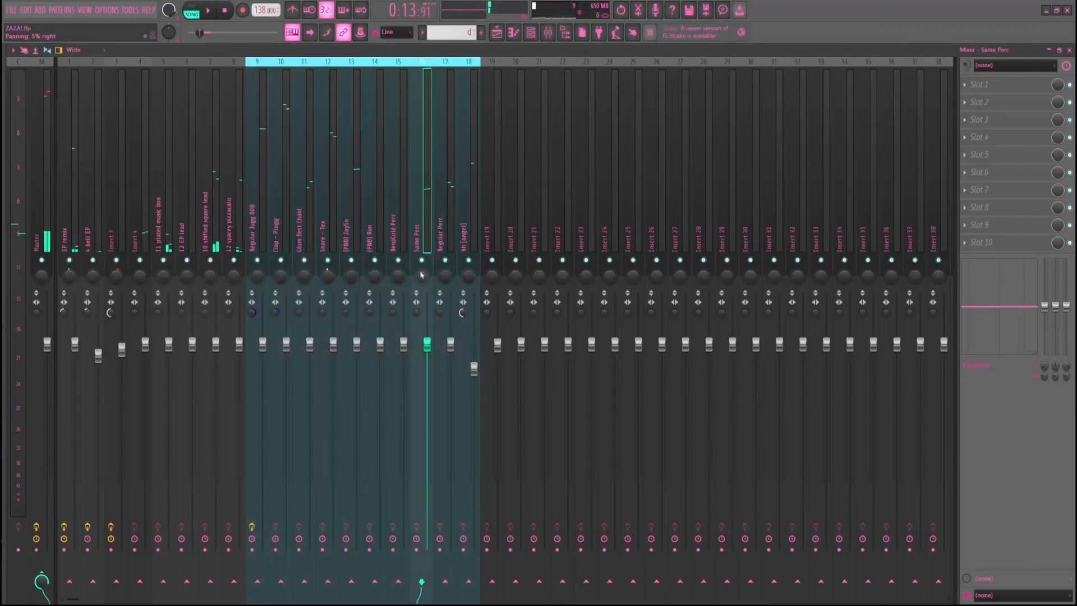
left_click_drag(398, 275, 398, 279)
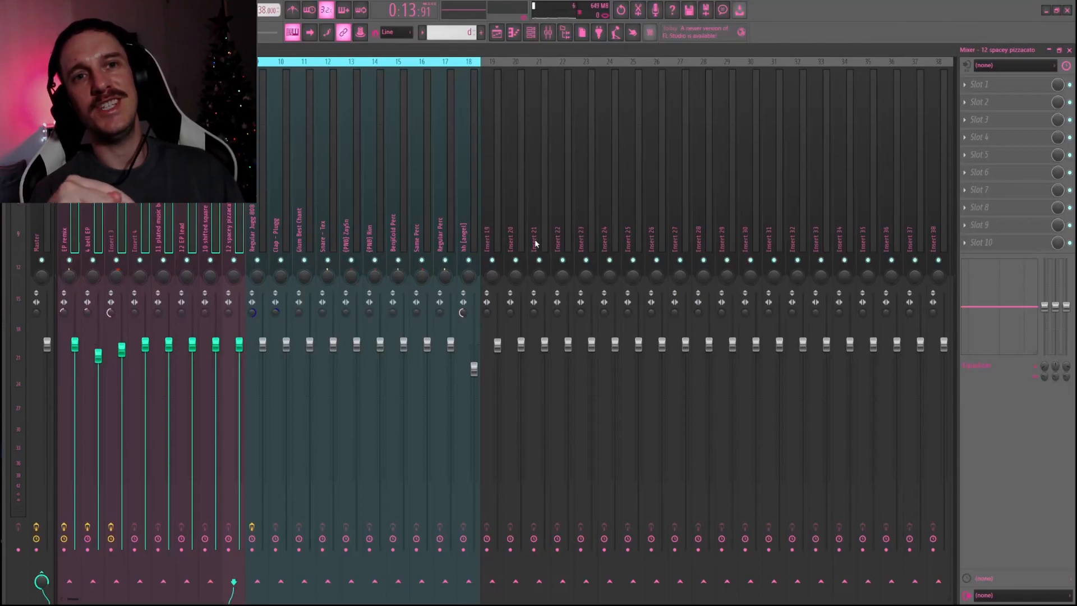
Look through the drum kits and mixer preset packs in the FL Plugins and Kits folder
key("alt+F8")
left_click(47, 168)
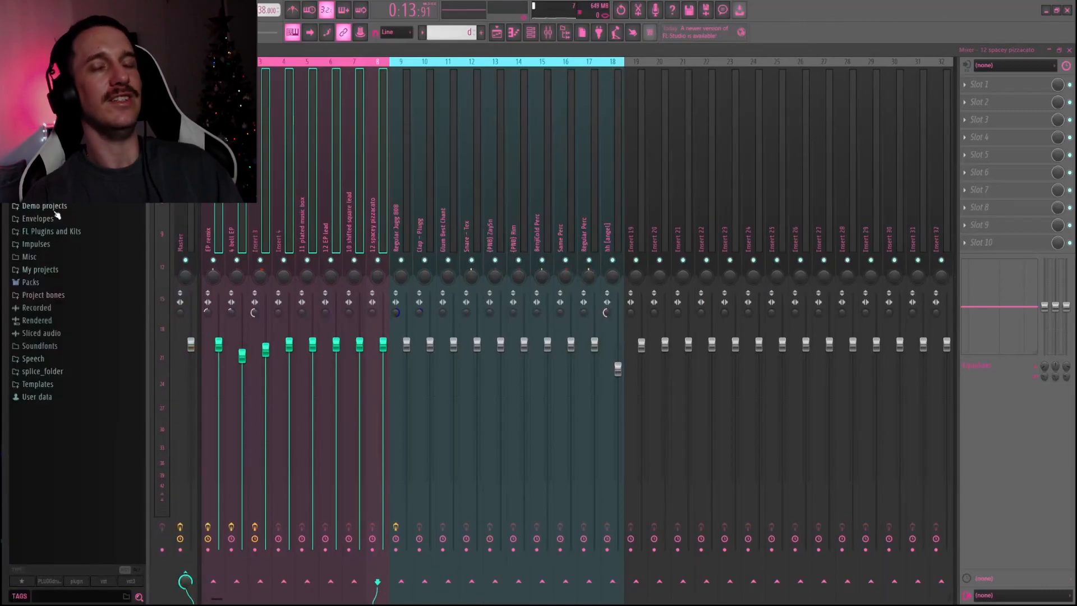
left_click(47, 231)
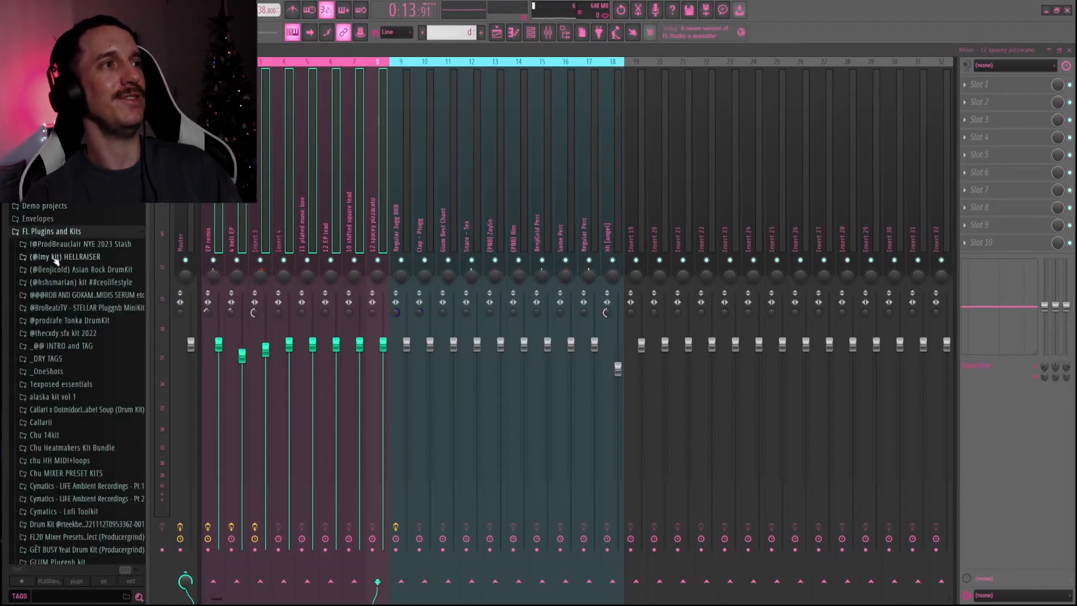
key("alt+F8")
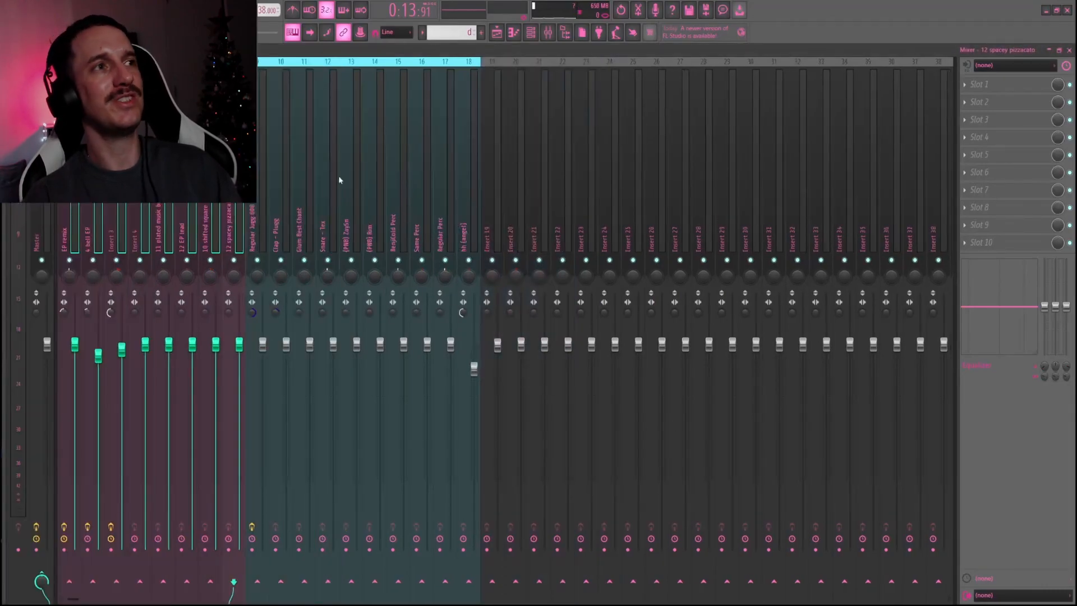
key("alt+F8")
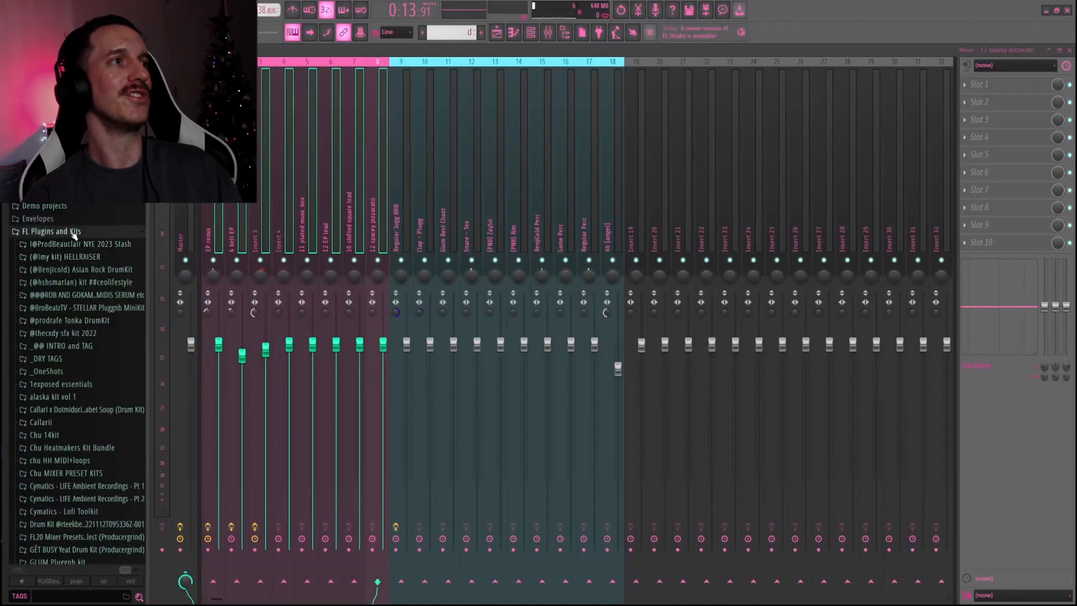
left_click(75, 231)
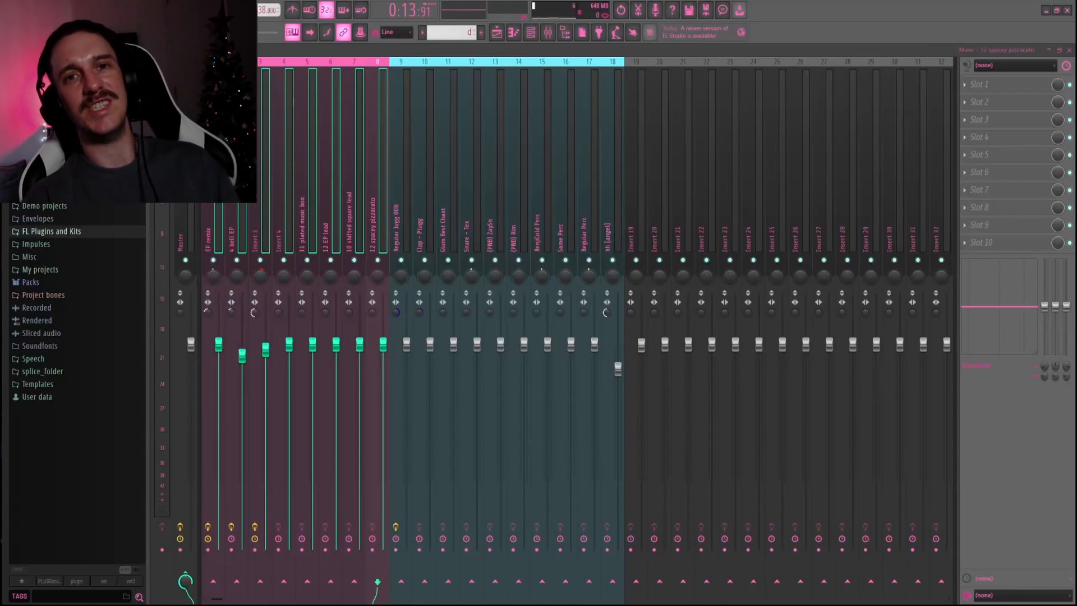
key("alt+F8")
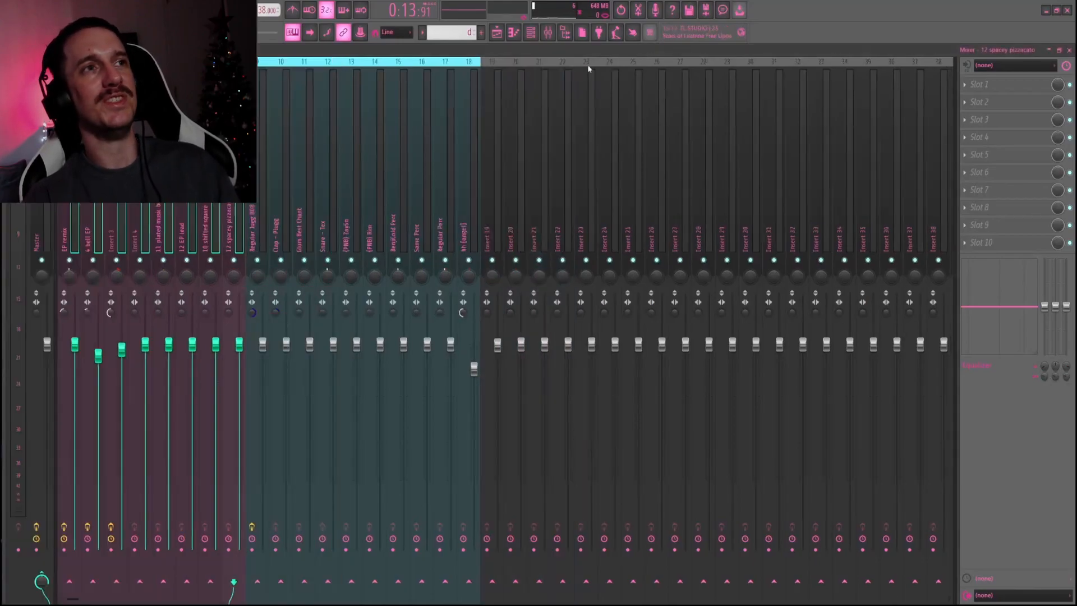
Examine the arrangement's melody, 808, drum and effect clips up to its end during playback
left_click(262, 72)
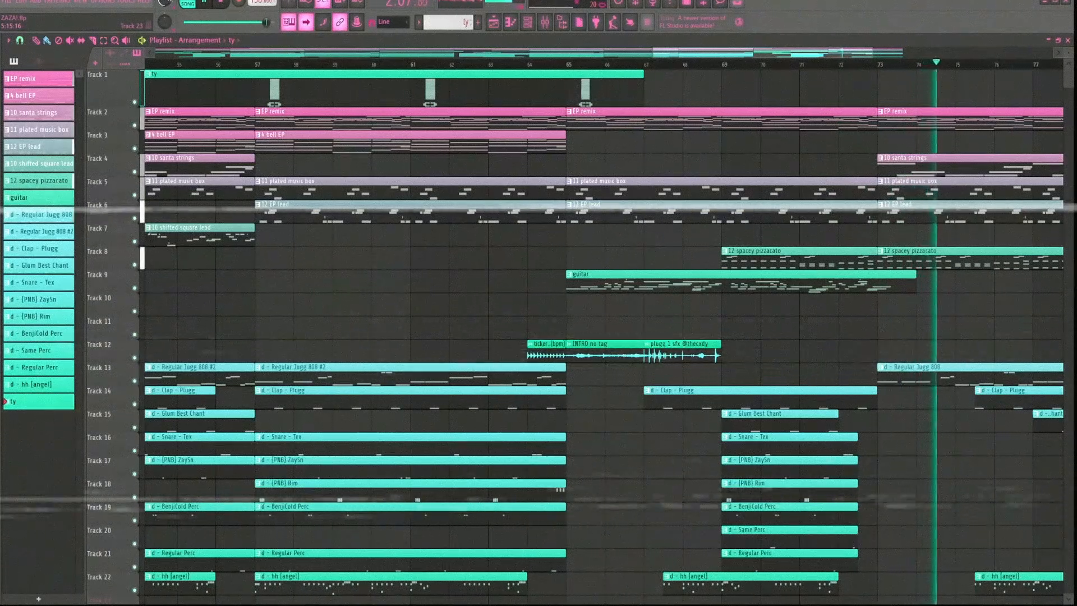
scroll(604, 337, "right", 2)
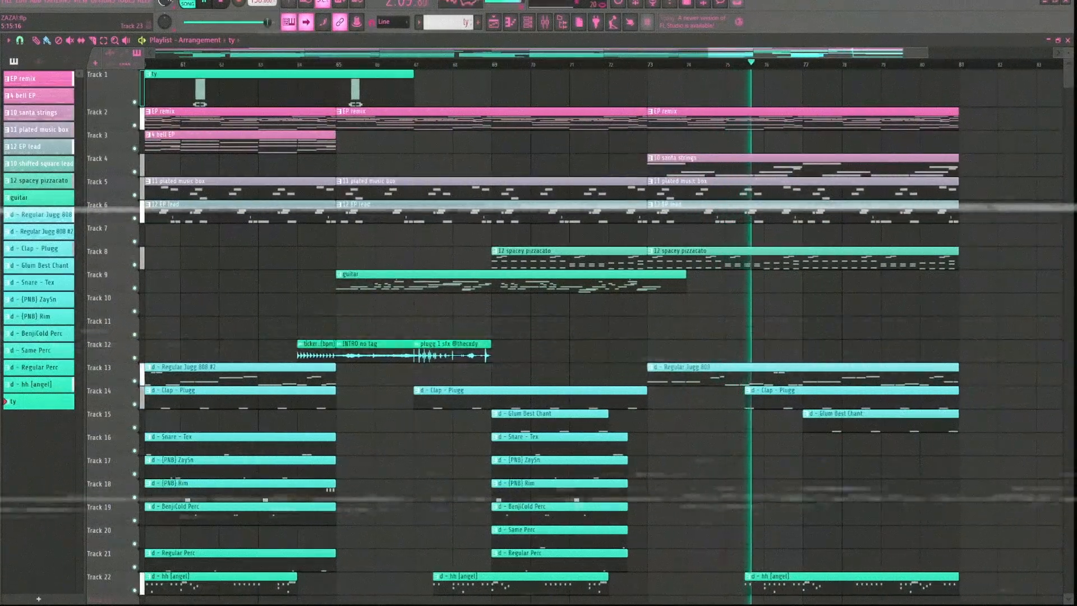